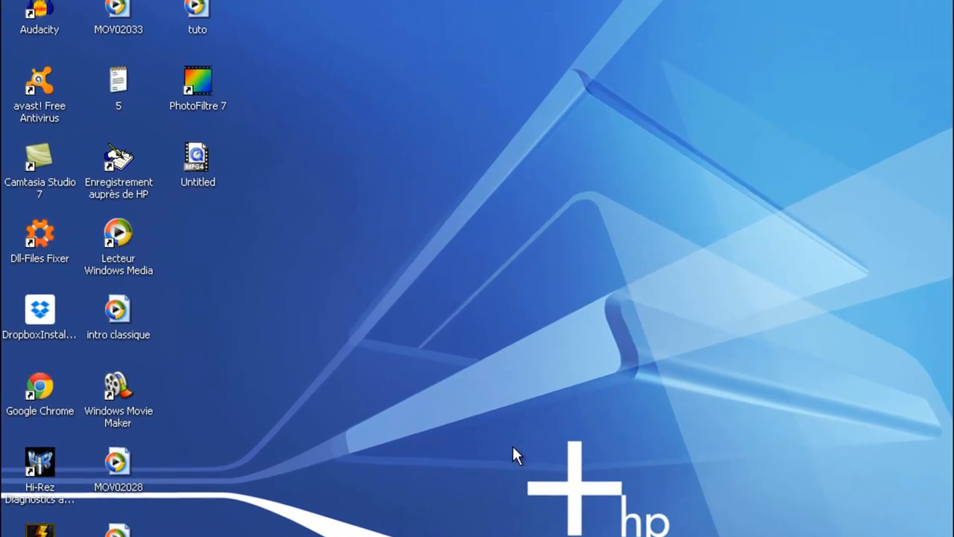
drag(504, 403, 645, 462)
drag(700, 528, 700, 528)
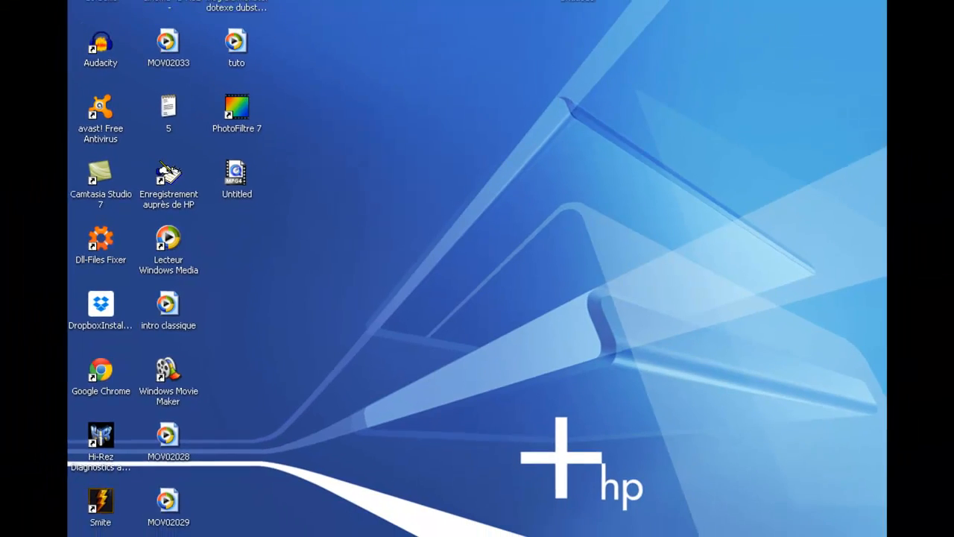
double_click(102, 173)
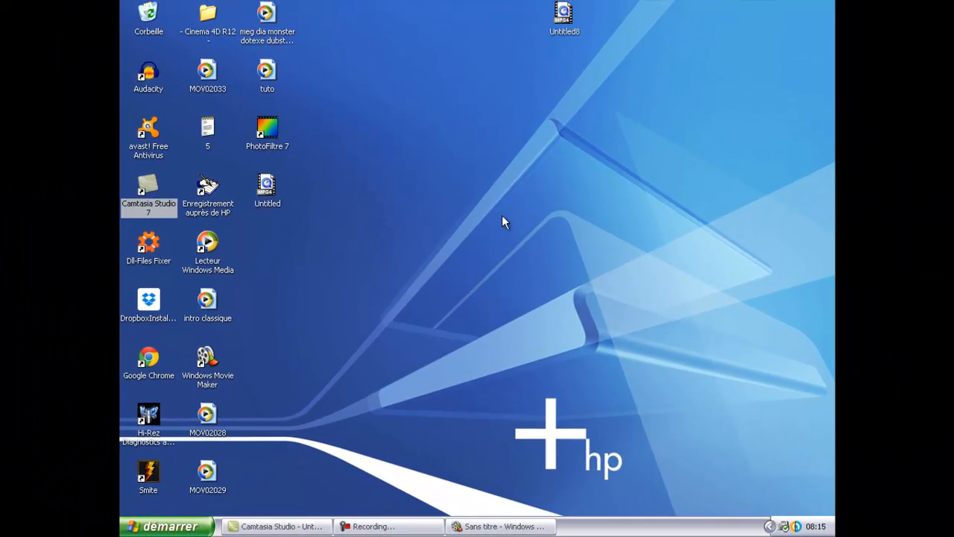
drag(148, 190, 490, 227)
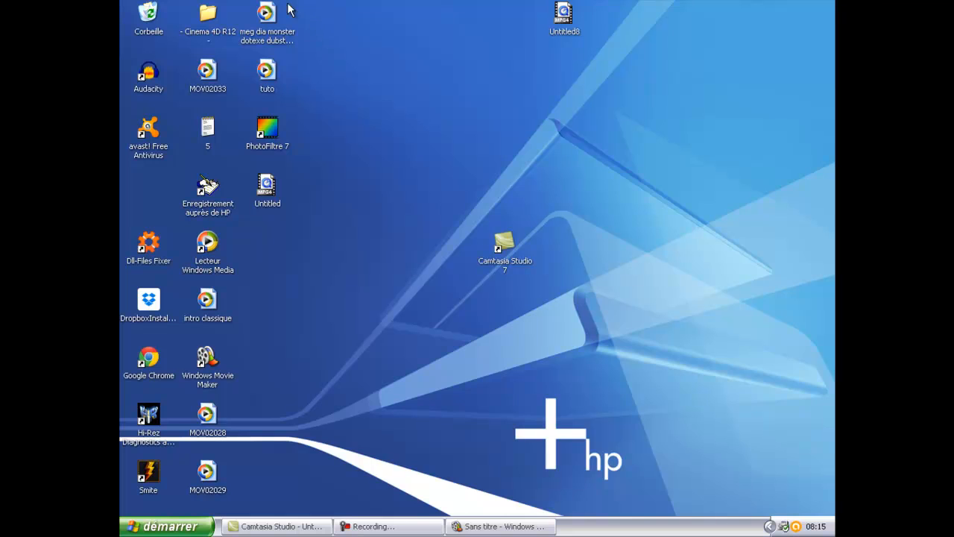
drag(357, 77, 294, 203)
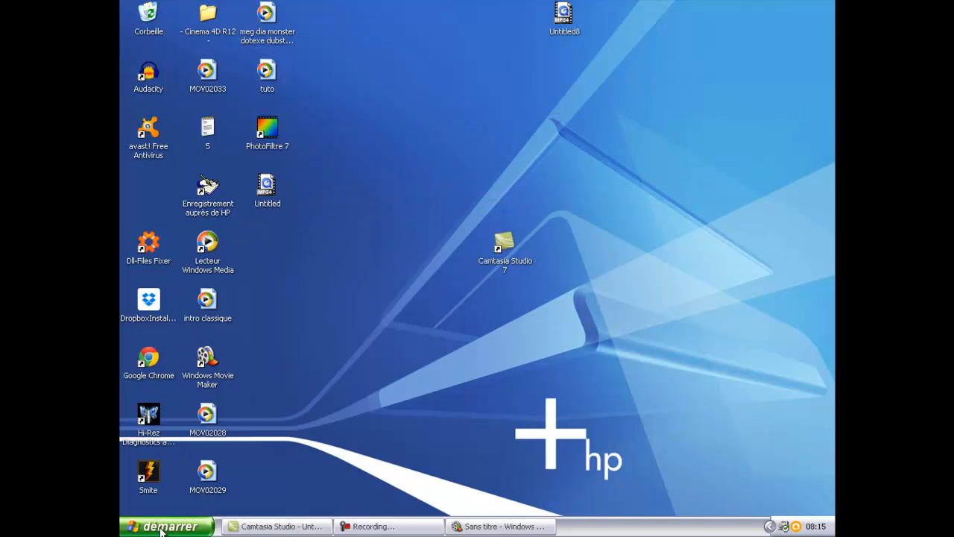
drag(443, 188, 612, 292)
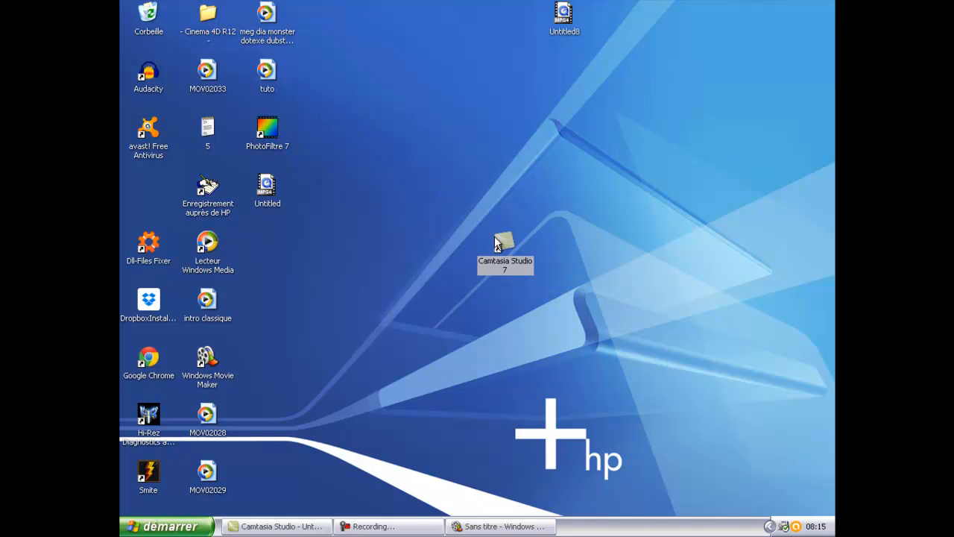
drag(148, 186, 148, 187)
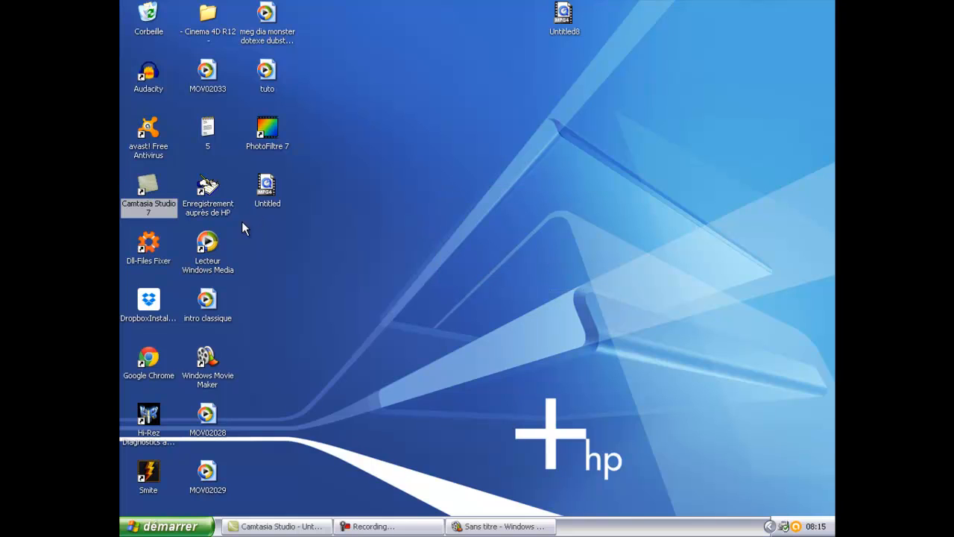
click(519, 345)
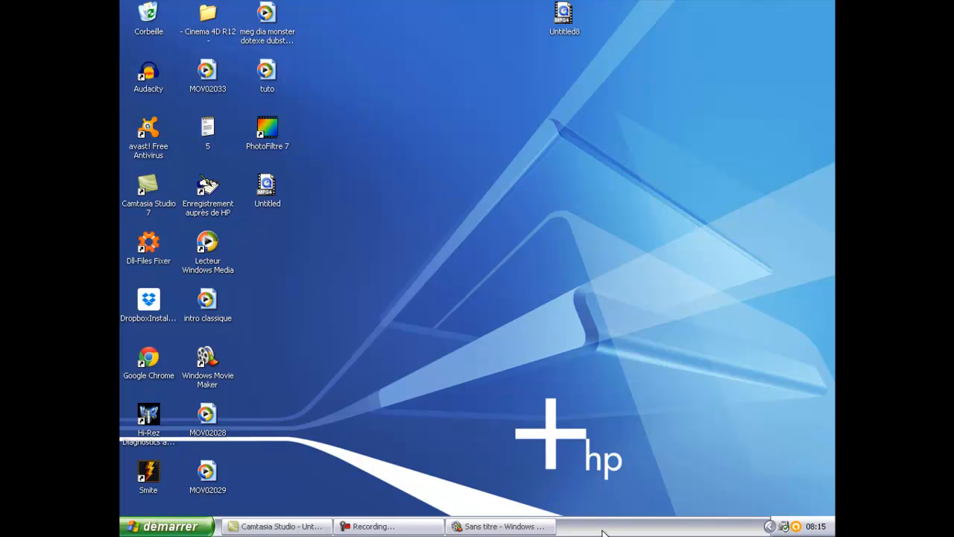
drag(495, 397, 657, 501)
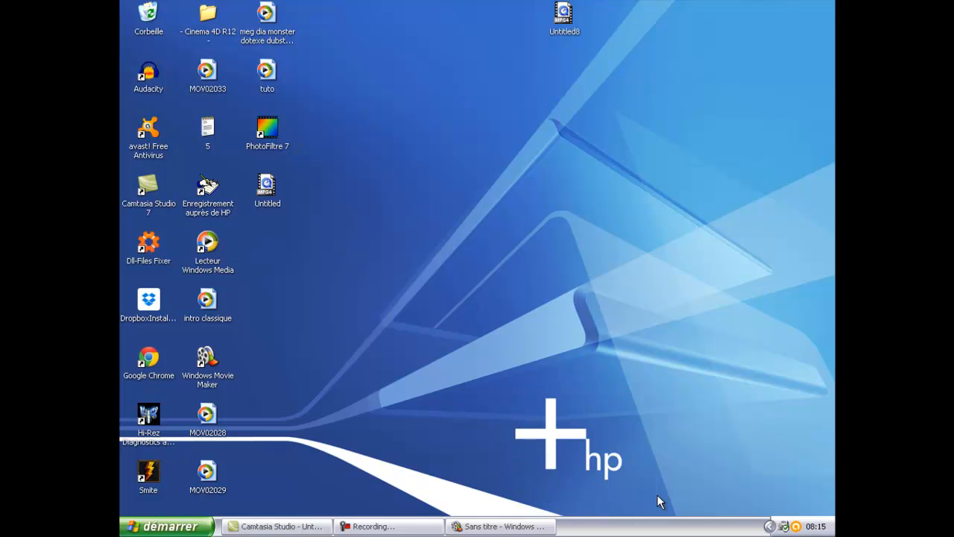
click(499, 528)
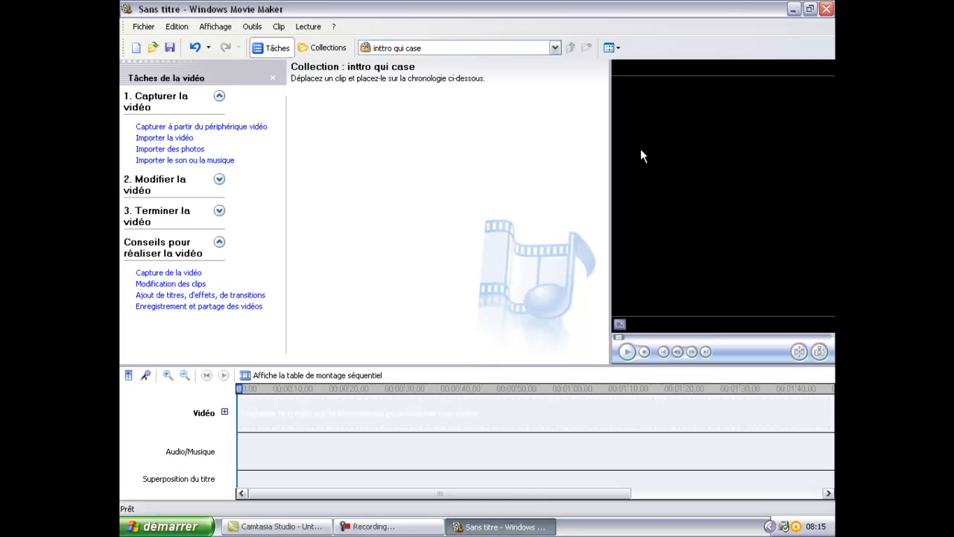
click(793, 9)
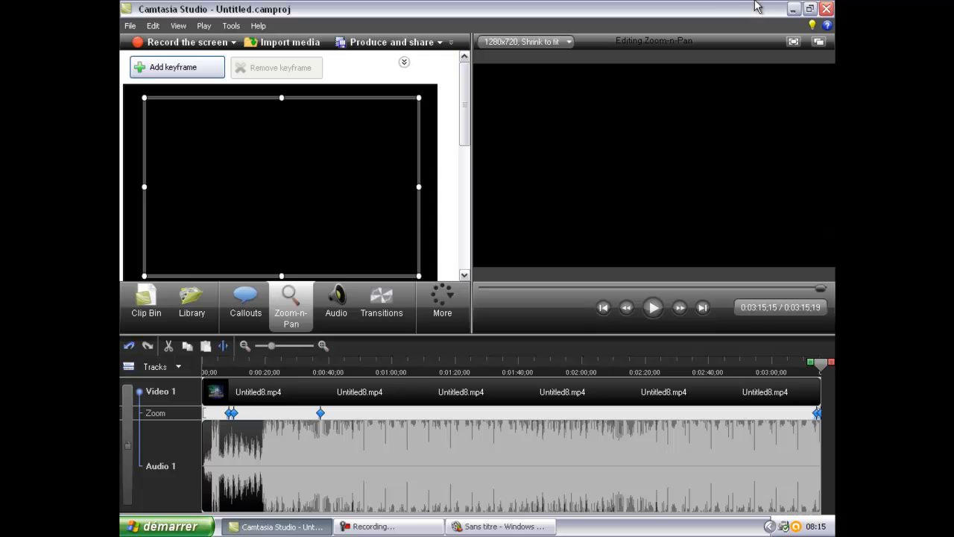
click(793, 9)
click(479, 524)
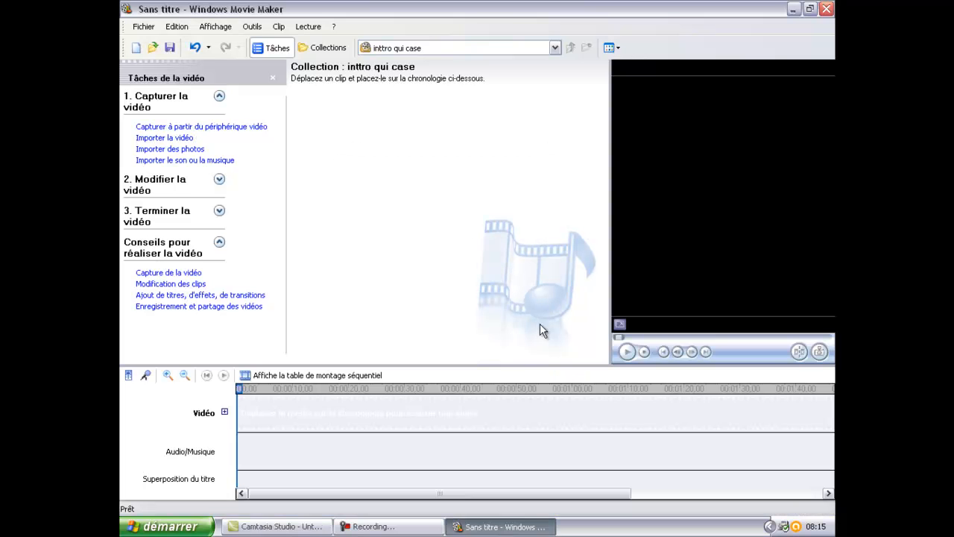
click(498, 526)
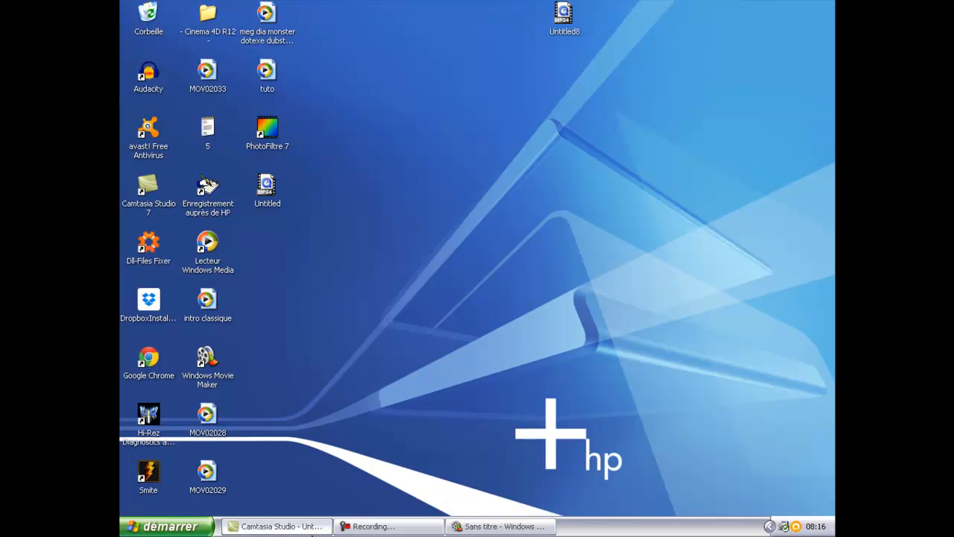
click(289, 526)
click(289, 527)
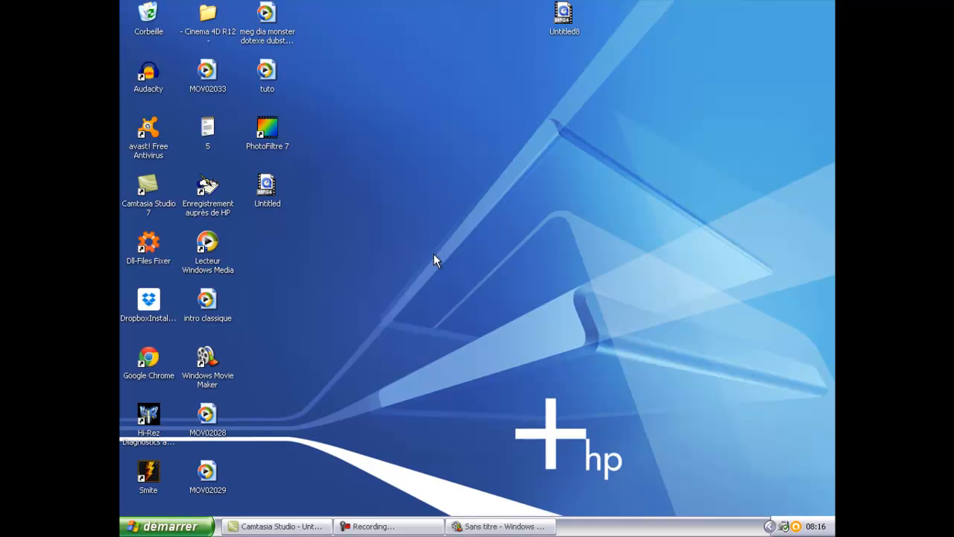
drag(380, 192, 671, 498)
drag(373, 65, 698, 358)
click(275, 136)
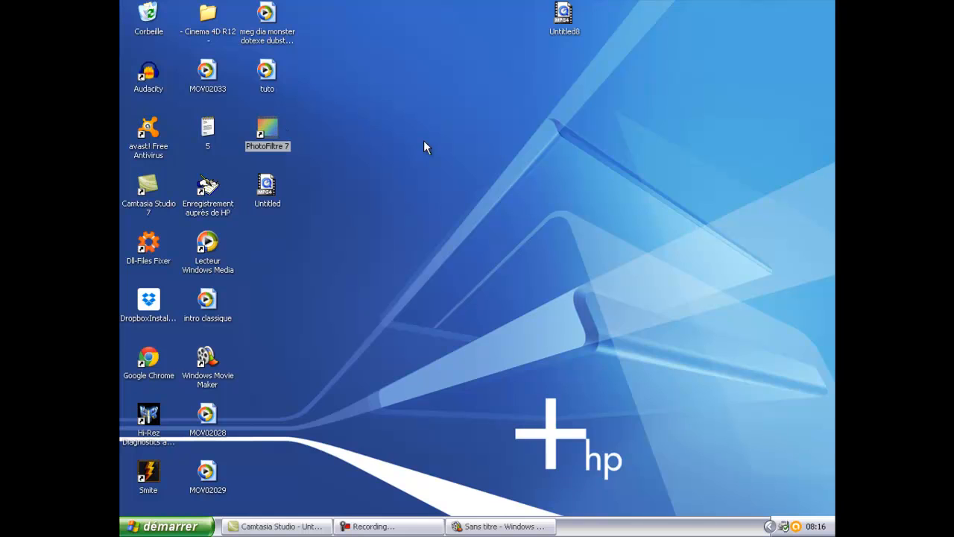
click(348, 141)
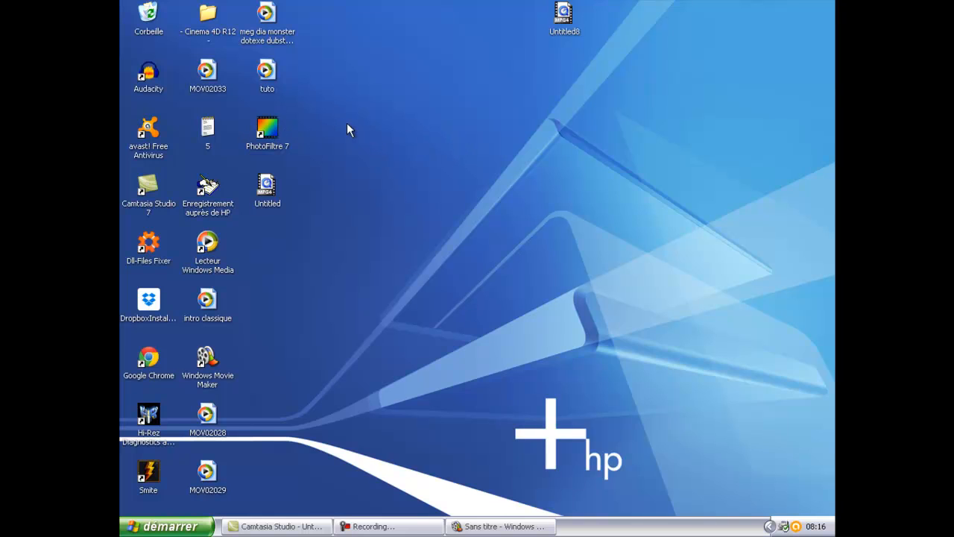
drag(305, 2, 457, 205)
drag(520, 4, 290, 184)
drag(538, 435, 537, 434)
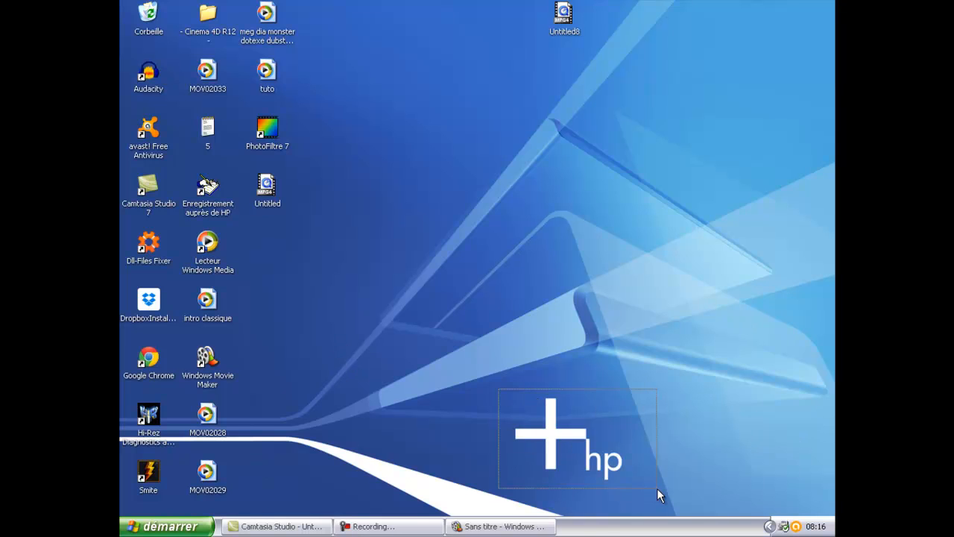
Switch to the open Windows Movie Maker project
click(547, 527)
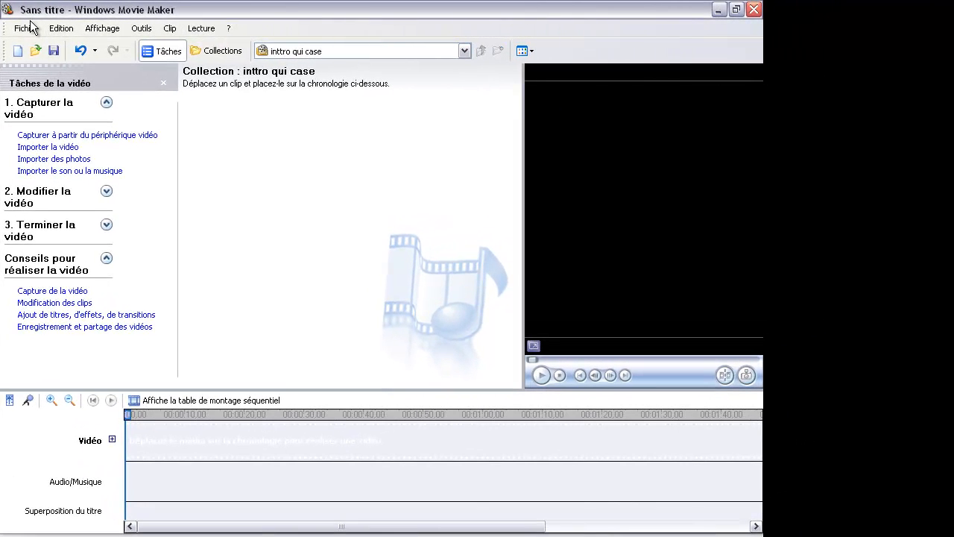
click(24, 28)
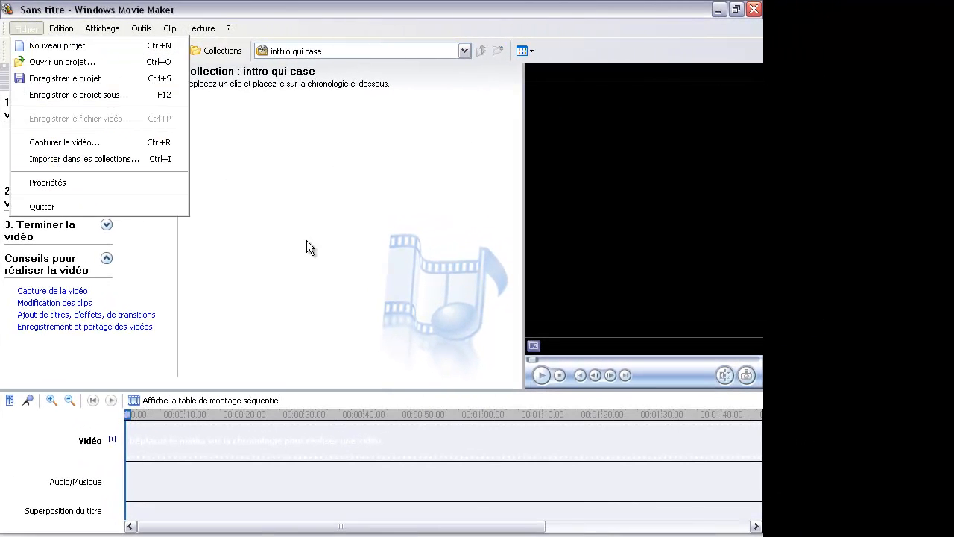
click(302, 236)
click(28, 29)
click(231, 167)
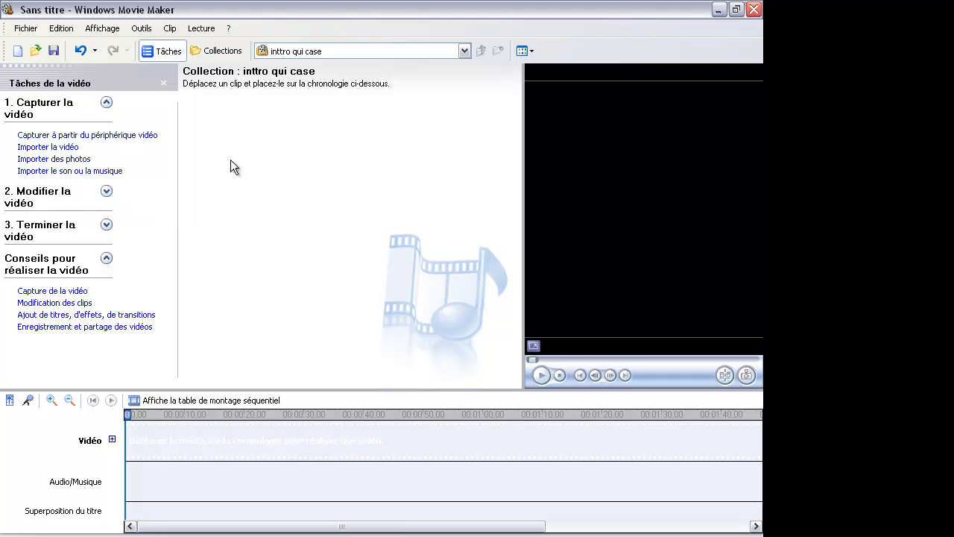
drag(231, 152, 452, 342)
drag(182, 108, 429, 367)
Import the video "News intro avec Cinema 4D" from the Mes vidéos folder into the collection
click(73, 148)
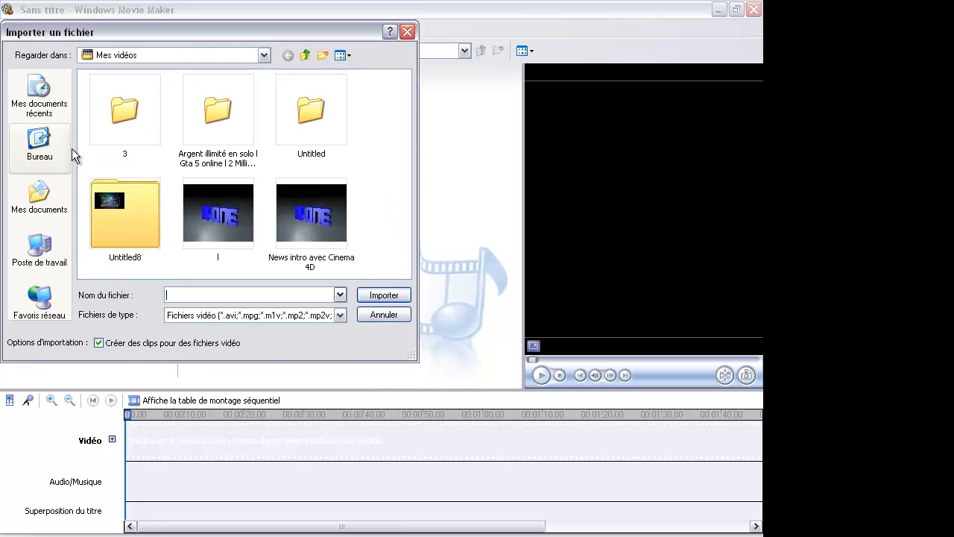
click(302, 221)
click(394, 297)
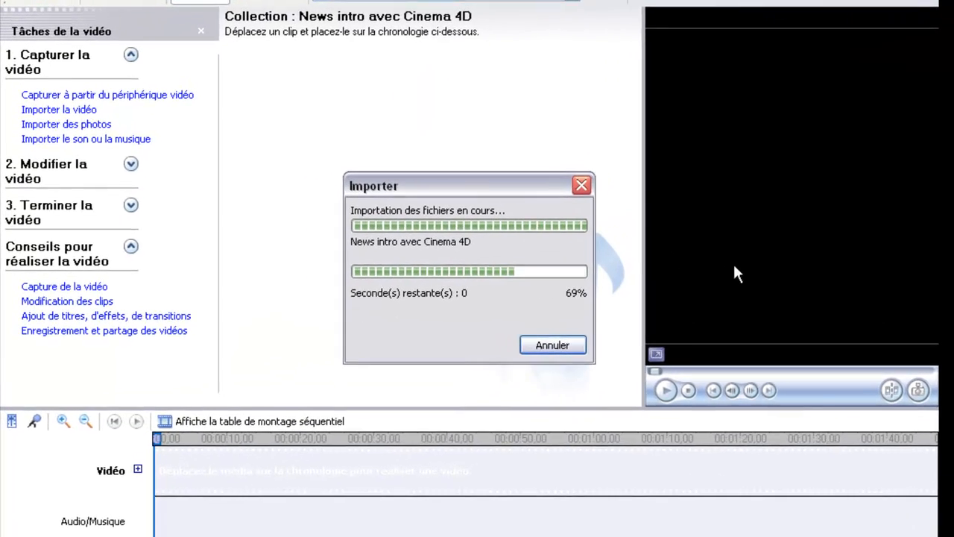
mouse_move(284, 97)
mouse_down()
mouse_move(289, 213)
mouse_move(282, 93)
mouse_move(291, 90)
mouse_up()
drag(465, 46, 304, 302)
drag(558, 68, 245, 326)
drag(504, 79, 299, 406)
click(285, 230)
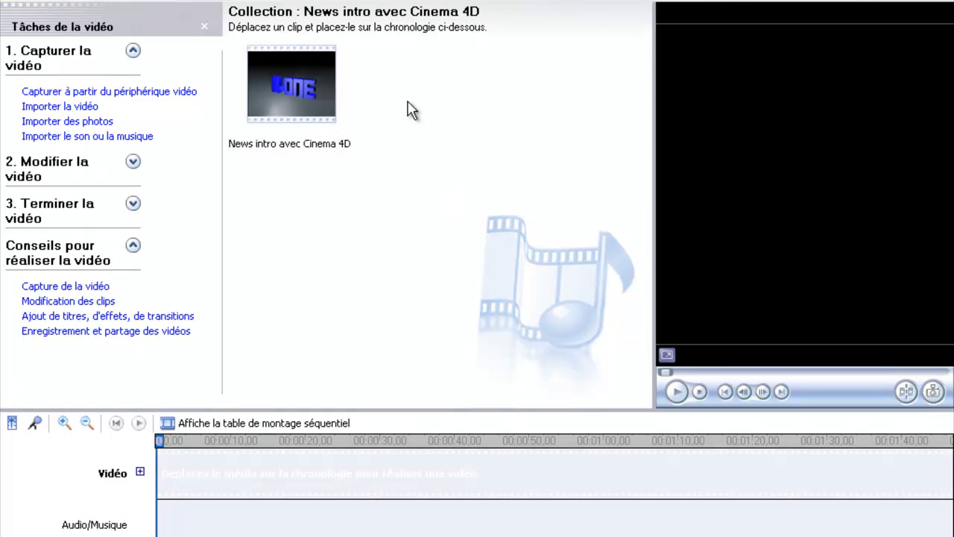
Preview the imported "News intro avec Cinema 4D" clip from the collection, then stop playback
click(270, 80)
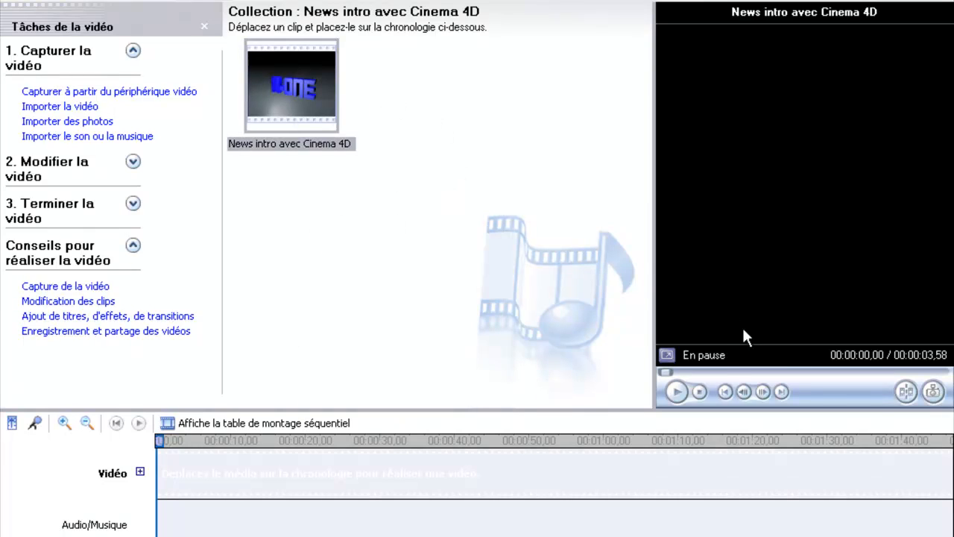
click(685, 395)
click(685, 395)
click(700, 391)
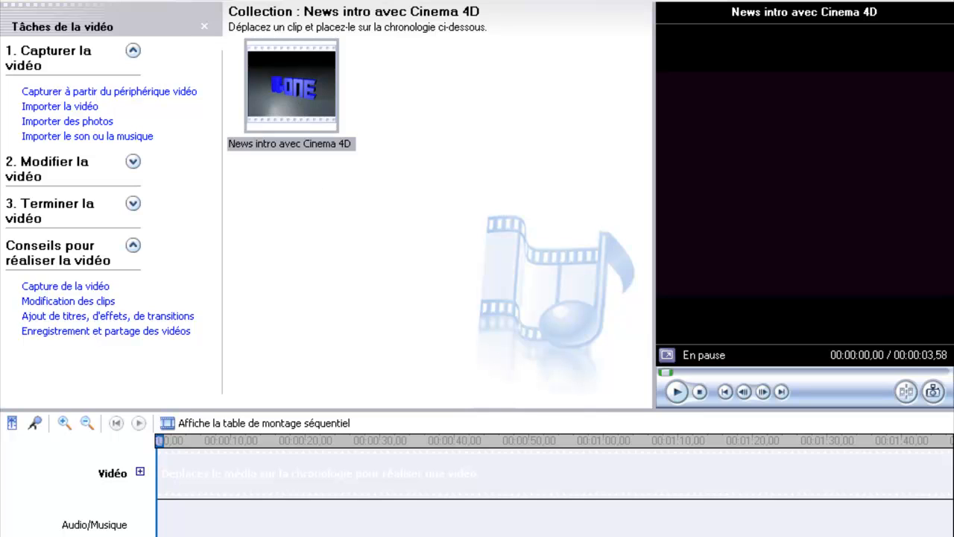
Place the "News intro avec Cinema 4D" clip at the start of the timeline's Vidéo track
drag(298, 103, 193, 478)
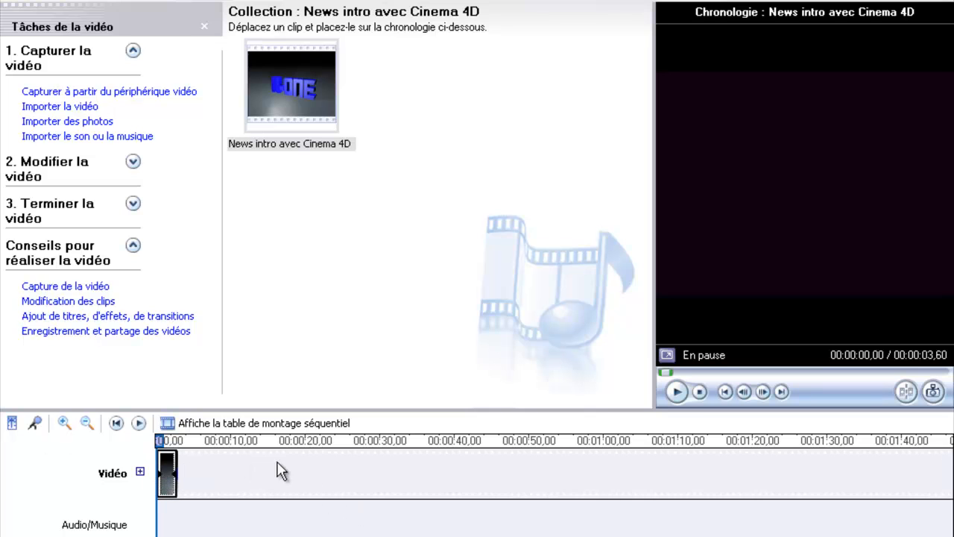
click(275, 226)
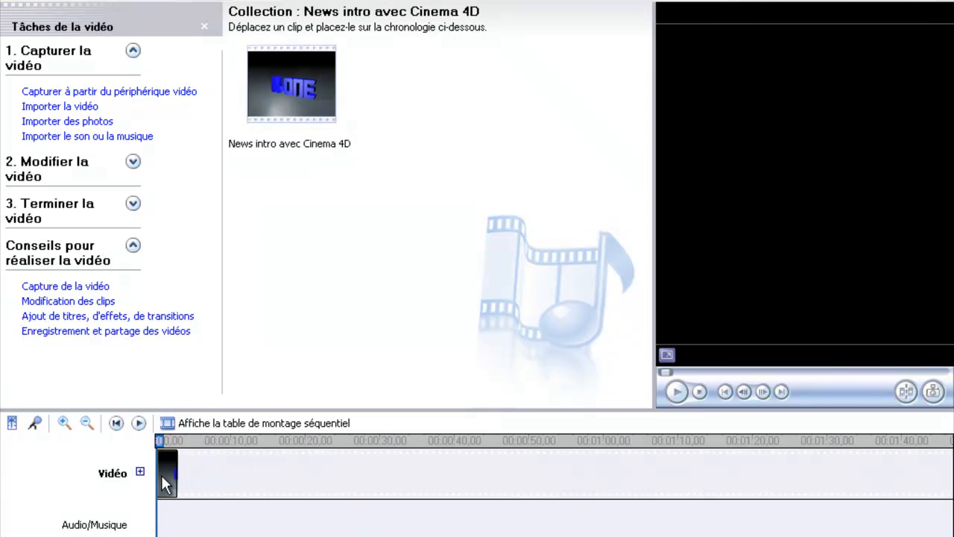
Play the timeline with the intro clip to check it, then stop playback
click(676, 391)
click(676, 392)
click(698, 392)
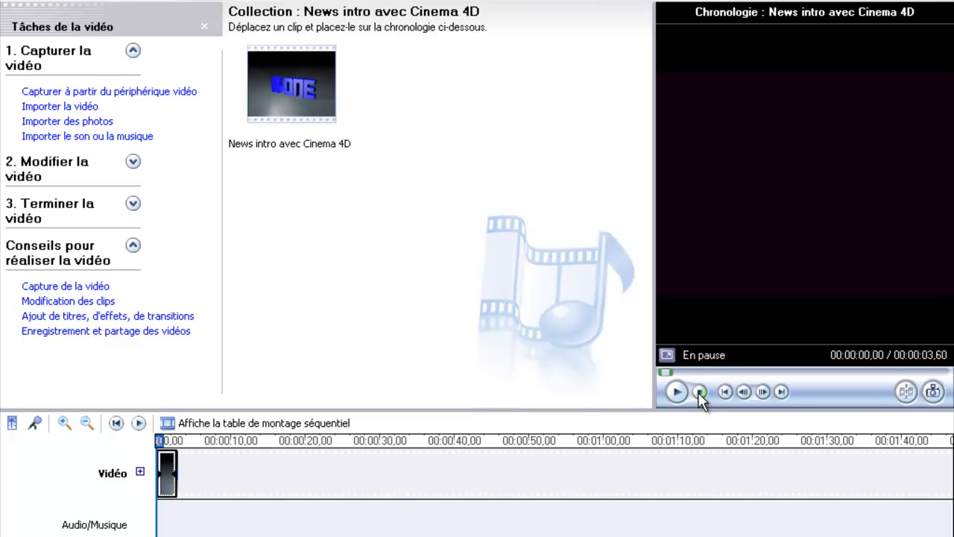
Import the music file "Grizzly_Bear_-_Will_Calls_(Diplo_Remix)_kiwimp3.com" into the collection
click(129, 138)
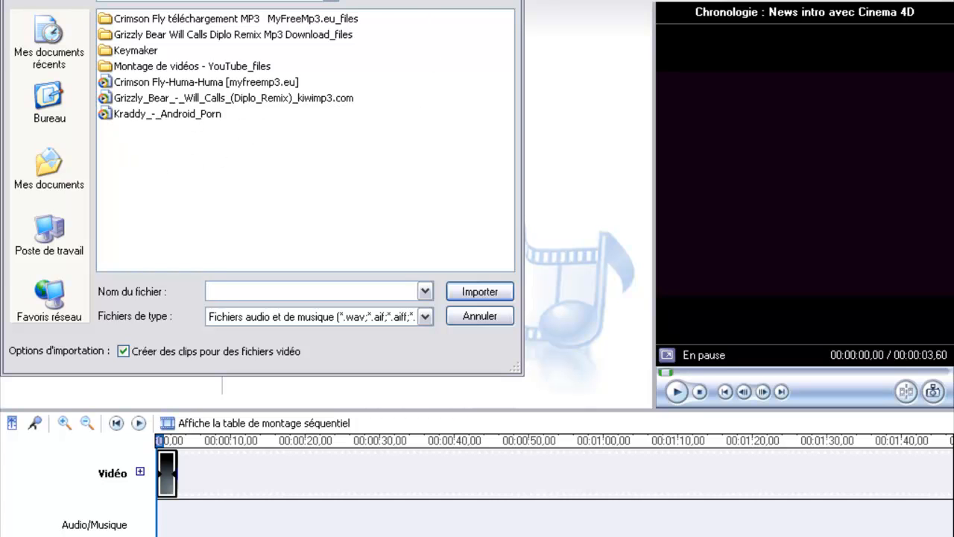
key(Escape)
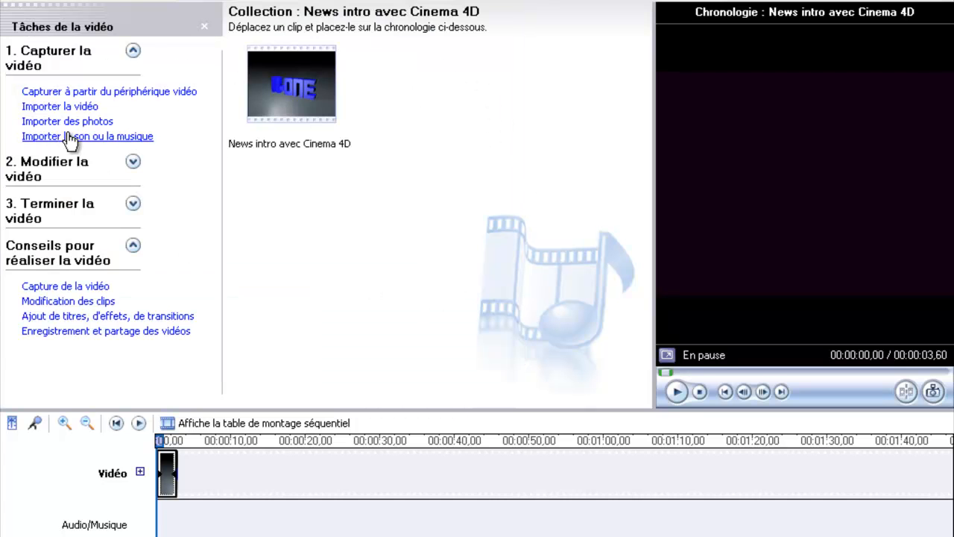
click(69, 140)
click(257, 96)
click(481, 292)
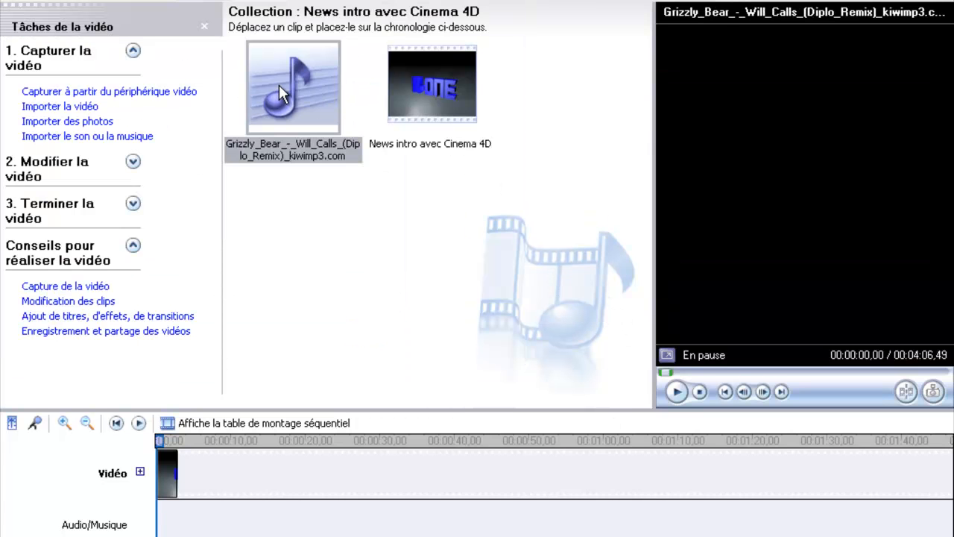
Place the Grizzly Bear music clip at the very start of the timeline's Audio/Musique track
drag(287, 85, 274, 183)
mouse_move(270, 319)
mouse_down()
mouse_move(230, 470)
mouse_move(171, 518)
mouse_move(190, 536)
mouse_up()
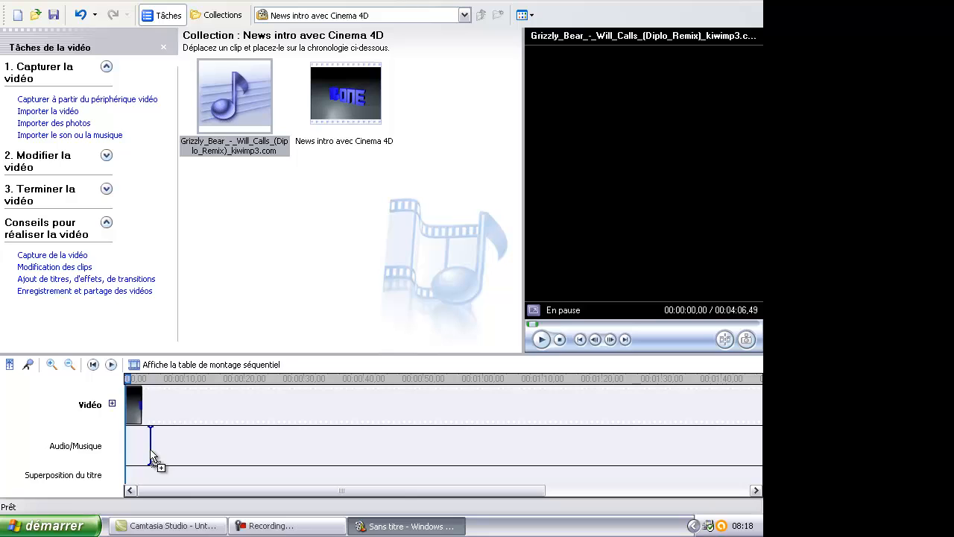
drag(153, 459, 123, 451)
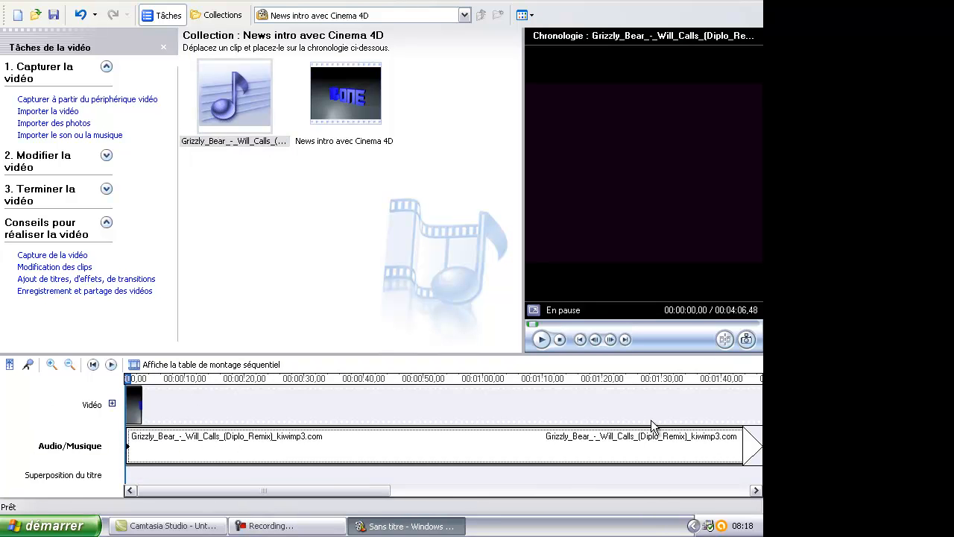
Play the intro together with its music from the timeline, then stop playback
click(547, 336)
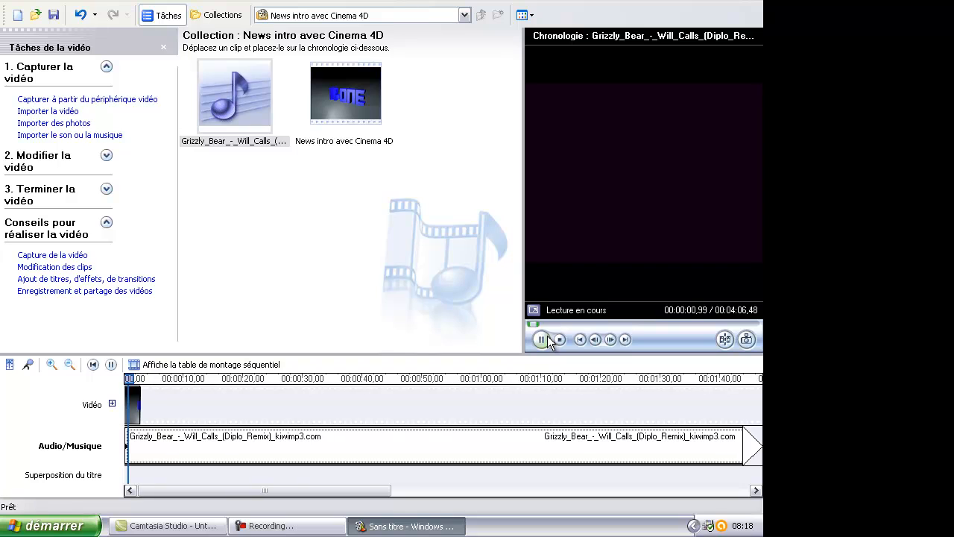
click(541, 343)
click(558, 341)
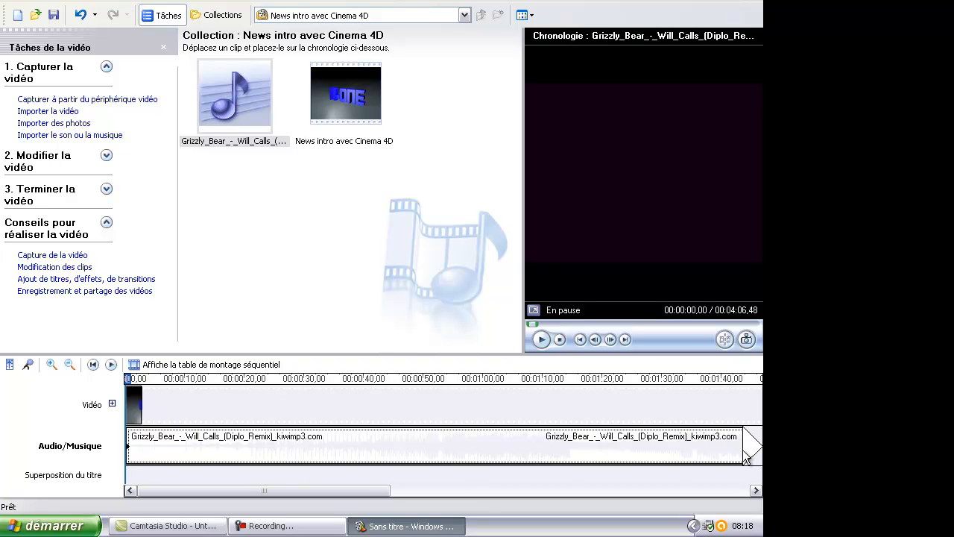
Trim the end of the Grizzly Bear music clip to match the end of the intro clip and play the result
drag(363, 491, 336, 492)
drag(741, 441, 568, 461)
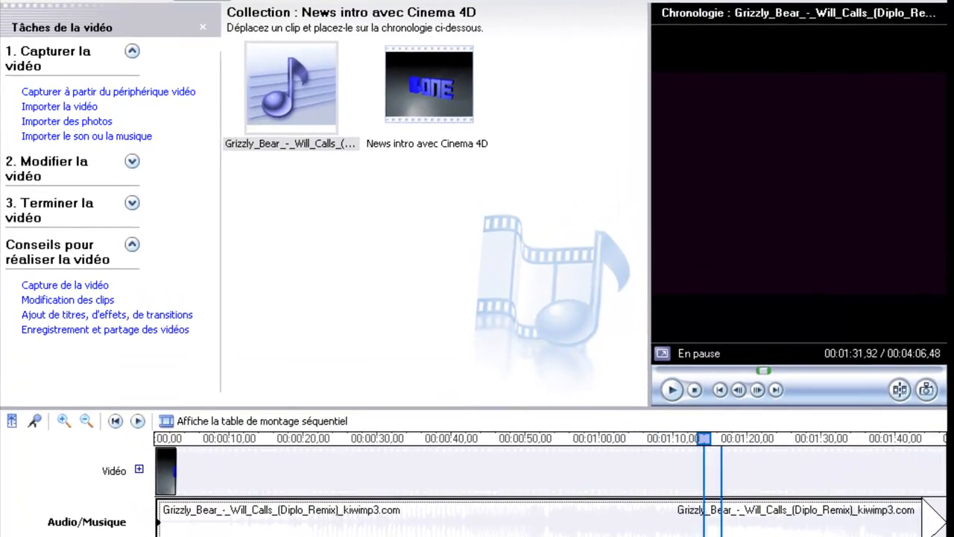
drag(720, 514, 171, 504)
click(179, 441)
click(676, 392)
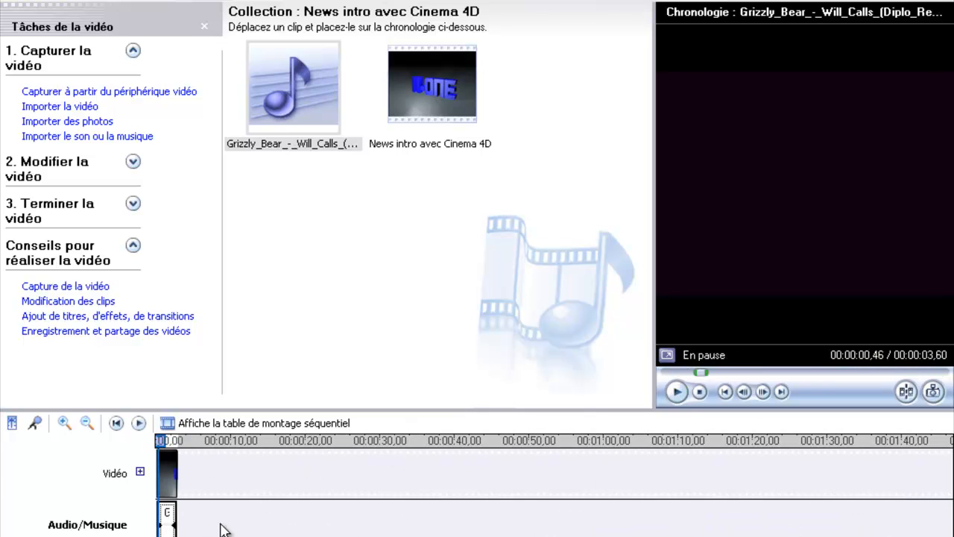
Extend the music clip, cut off part of its beginning, shorten its end to the intro's length, and play the result
drag(175, 522, 586, 524)
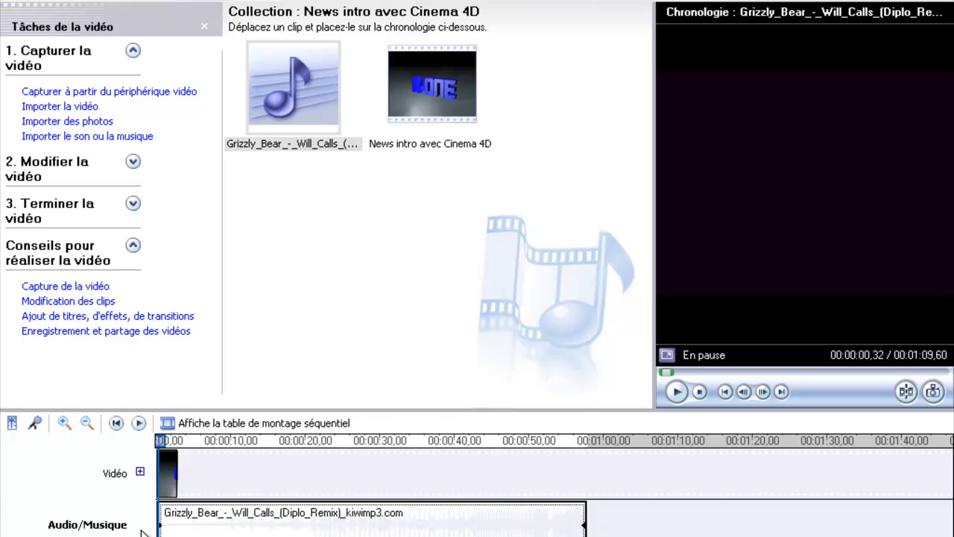
drag(199, 526, 376, 531)
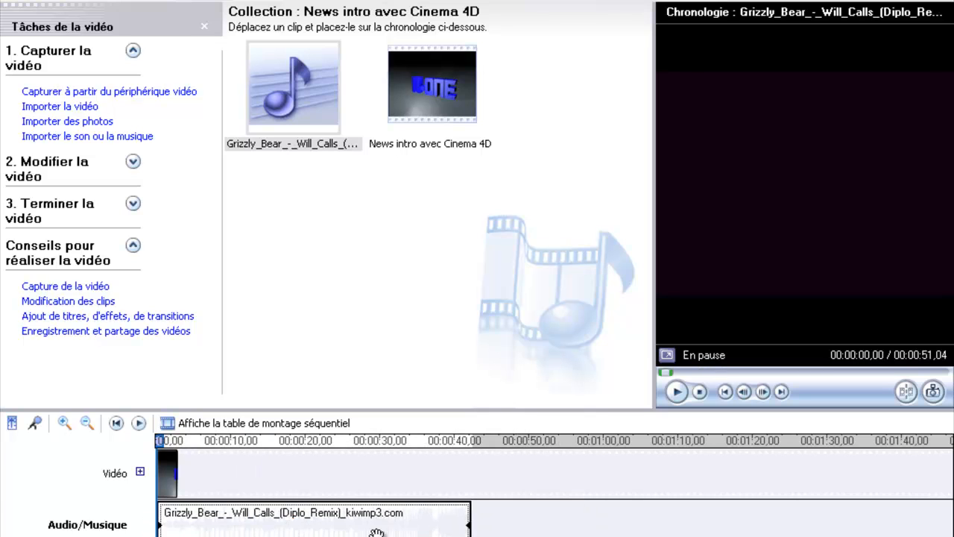
drag(467, 533, 409, 532)
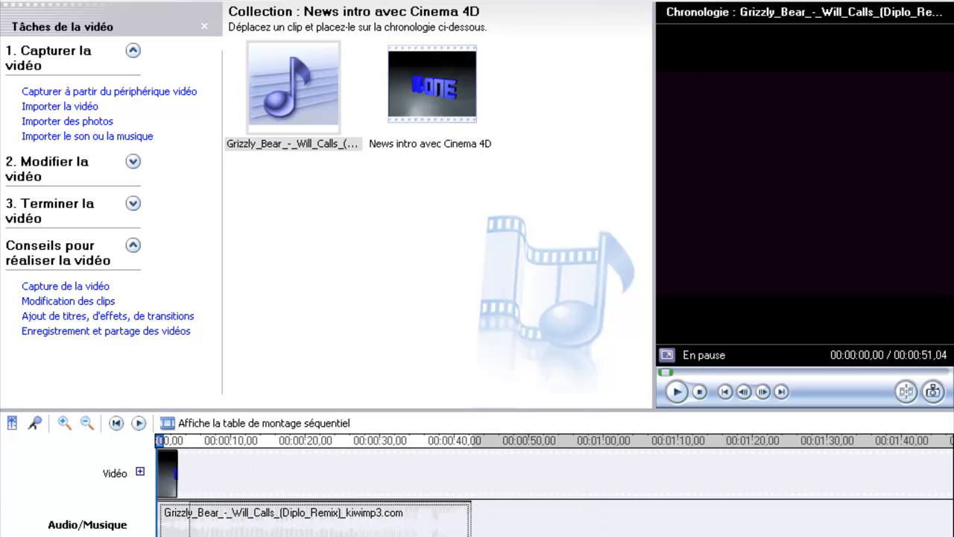
drag(182, 533, 178, 532)
drag(470, 529, 177, 531)
click(676, 392)
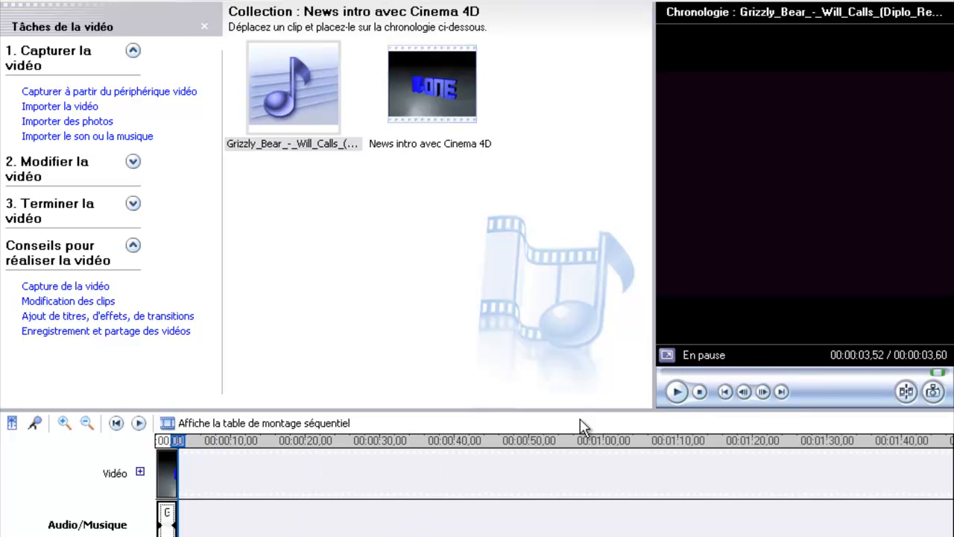
click(676, 393)
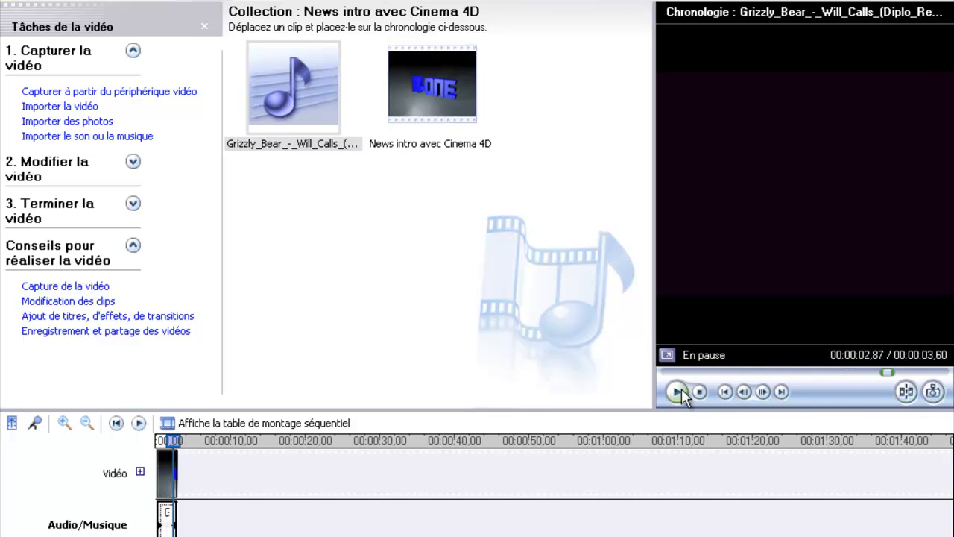
click(699, 393)
Lengthen the music clip, trim more off its beginning, return it to the timeline's start, and play it briefly
drag(177, 513, 565, 512)
drag(207, 527, 383, 527)
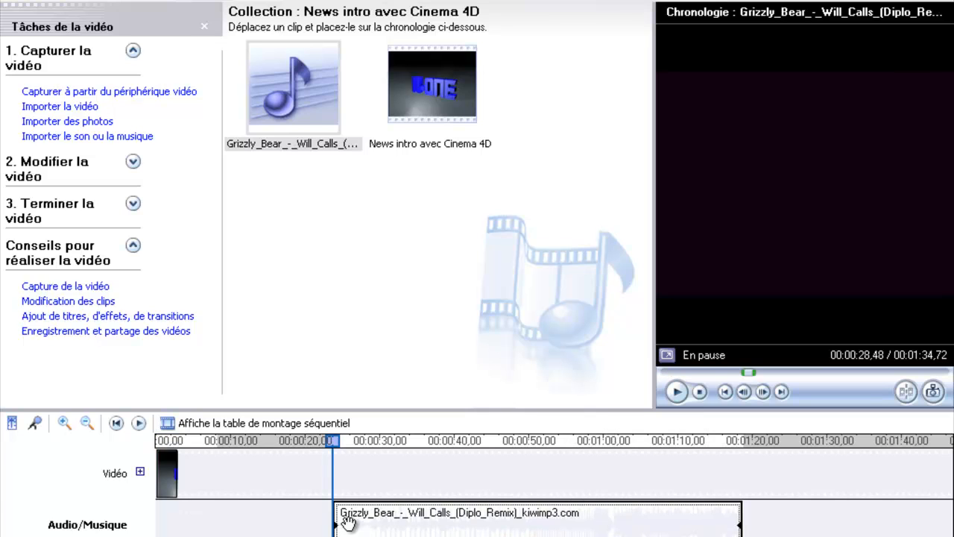
drag(334, 445, 370, 446)
click(359, 522)
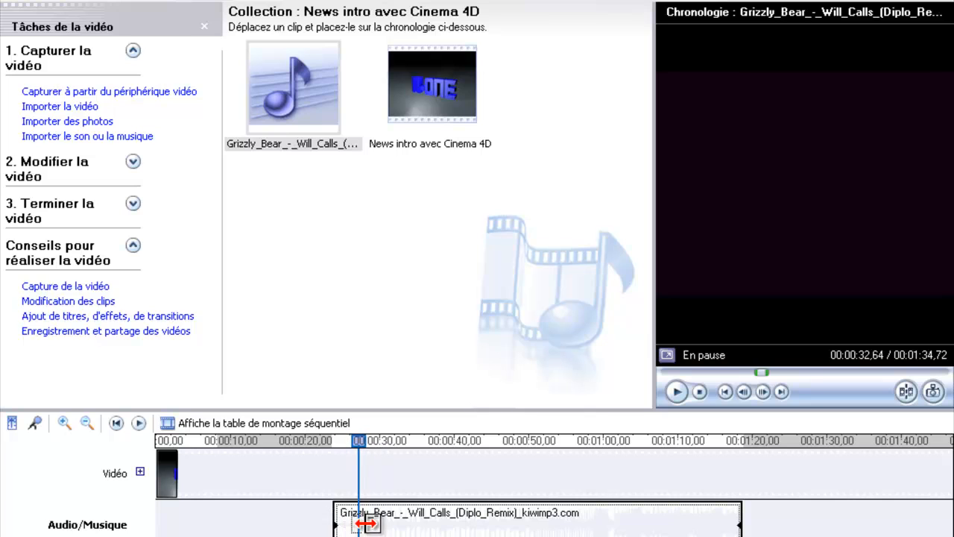
drag(365, 524, 366, 523)
drag(696, 525, 357, 522)
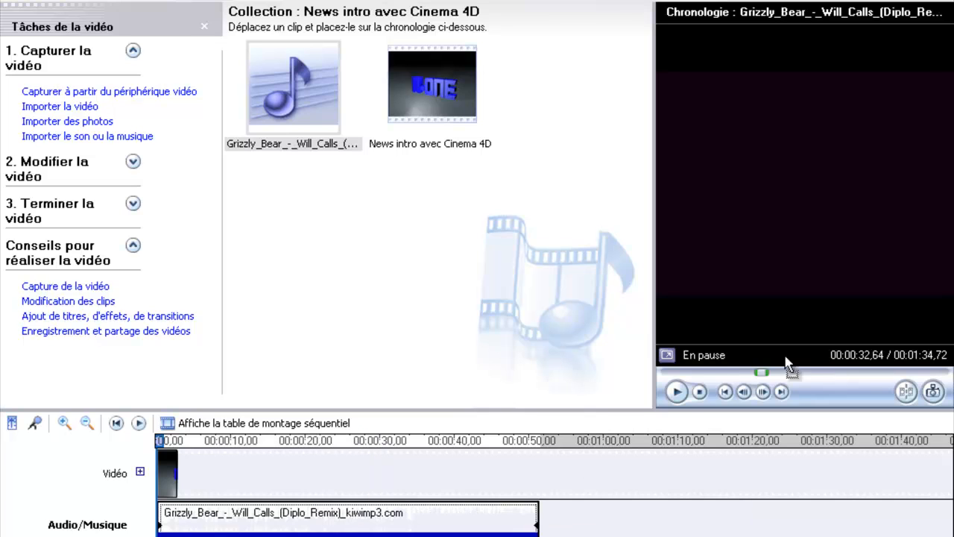
click(685, 393)
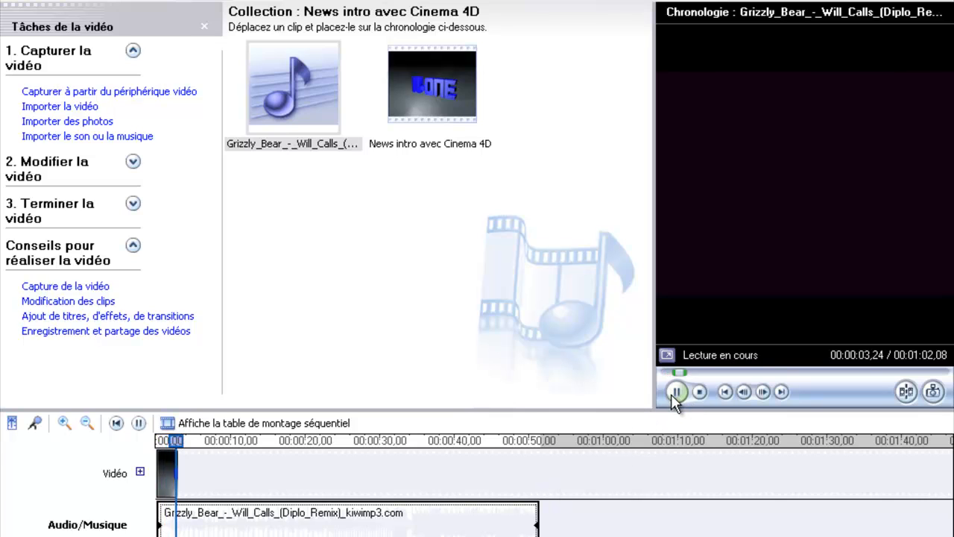
click(676, 391)
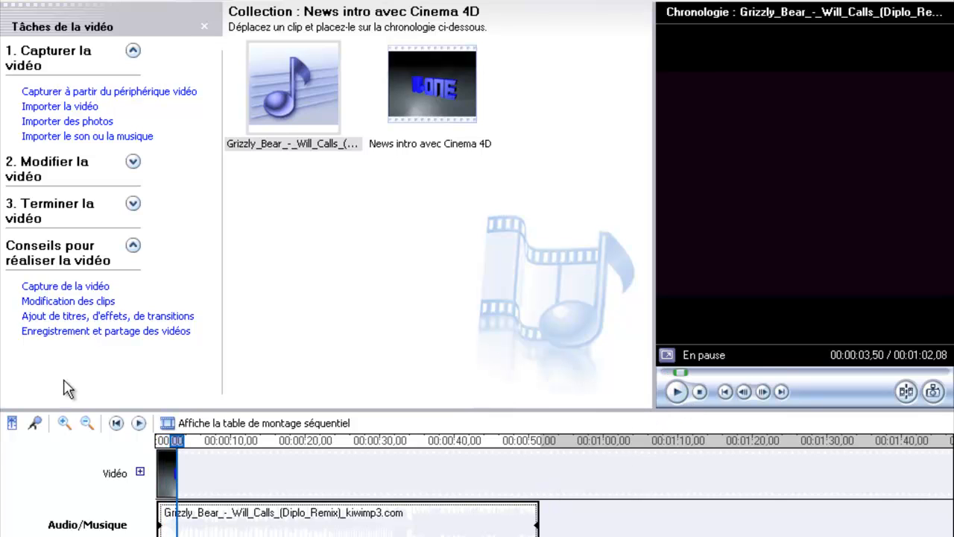
Delete the Grizzly Bear music clip from the Audio/Musique track and from the collection
right_click(336, 529)
click(275, 456)
click(268, 517)
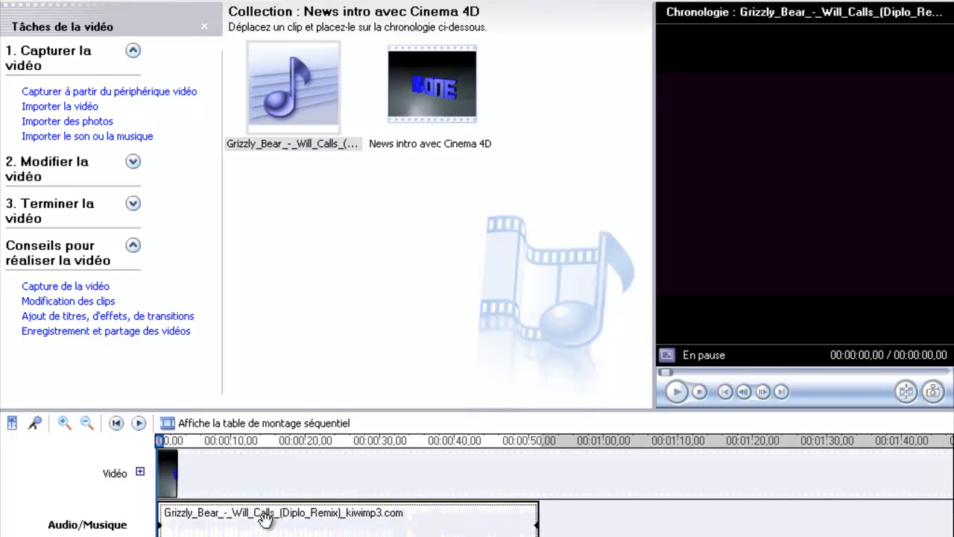
key(Delete)
click(166, 472)
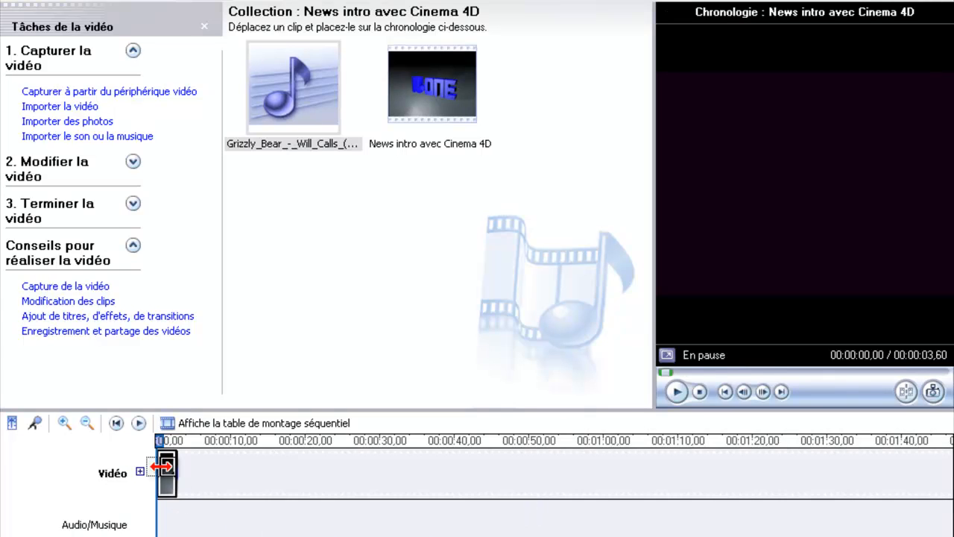
click(303, 70)
key(Delete)
Select the intro clip on the timeline and display the available video effects
click(166, 482)
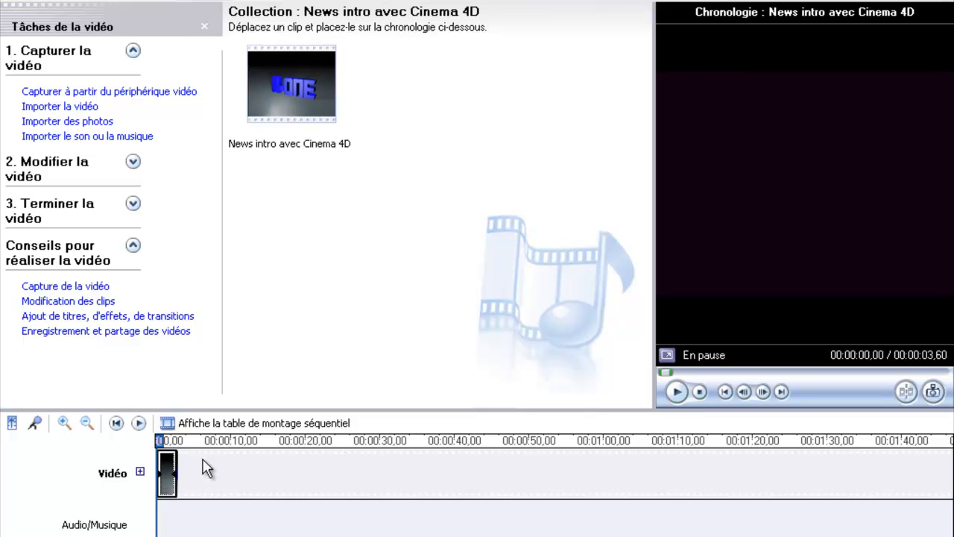
click(133, 164)
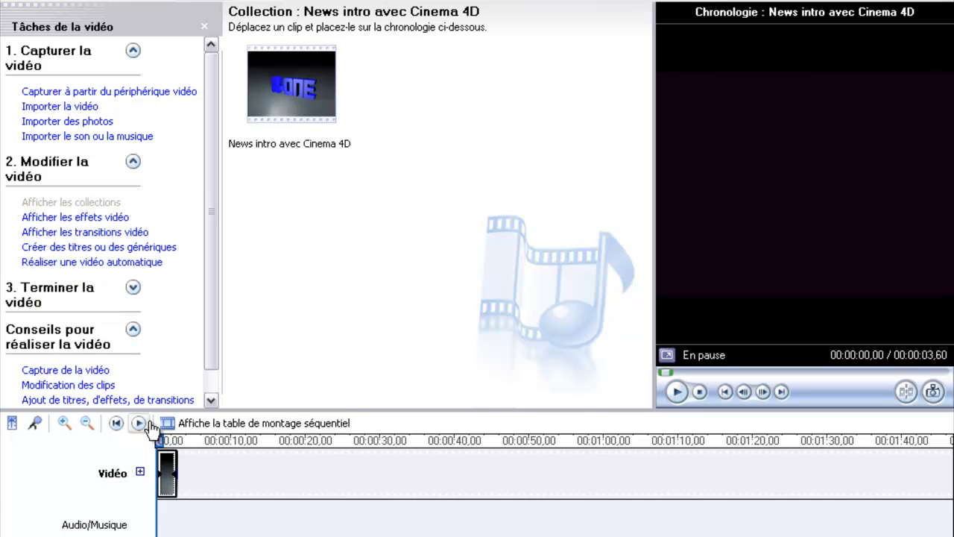
click(96, 234)
click(97, 218)
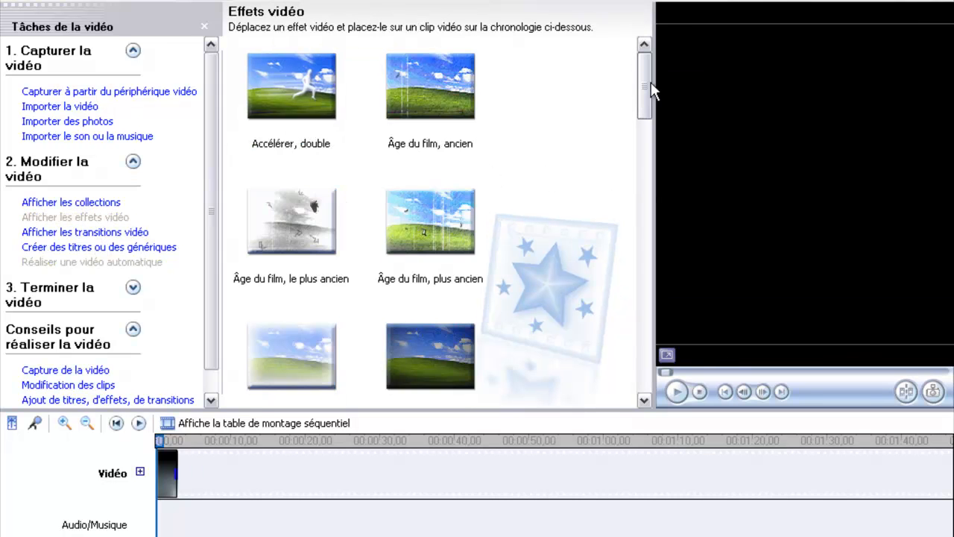
mouse_move(649, 83)
mouse_down()
mouse_move(641, 202)
mouse_move(612, 375)
mouse_move(646, 76)
mouse_up()
Apply the "Accélérer, double" effect to the intro clip, add it twice more in the storyboard, and remove it after playback
mouse_move(290, 90)
mouse_down()
mouse_move(287, 81)
mouse_move(203, 275)
mouse_move(164, 462)
mouse_up()
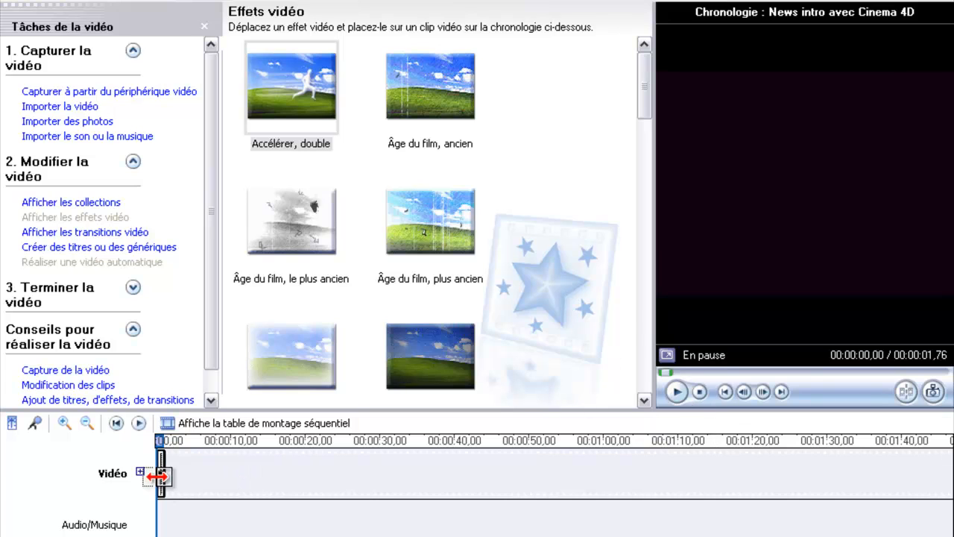
click(676, 391)
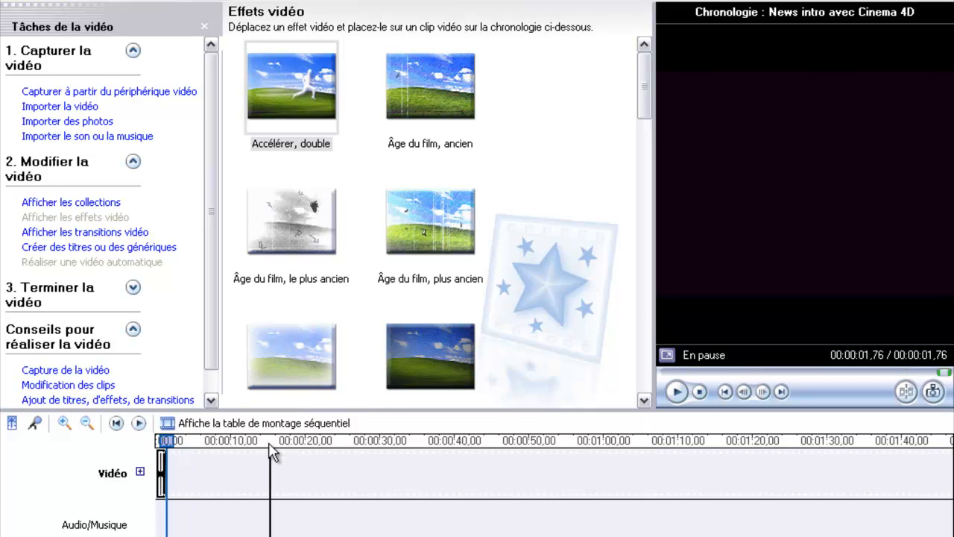
click(216, 428)
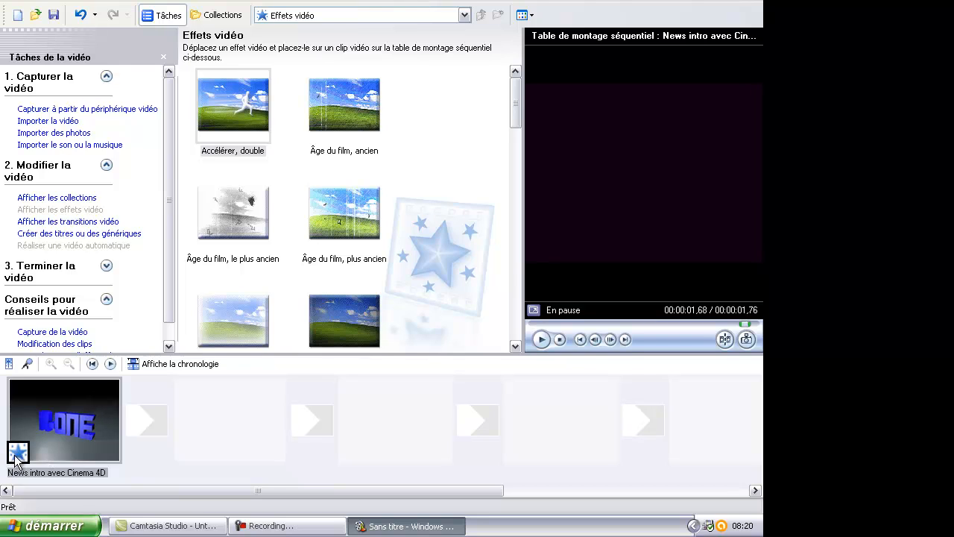
drag(250, 129, 20, 453)
drag(231, 114, 30, 456)
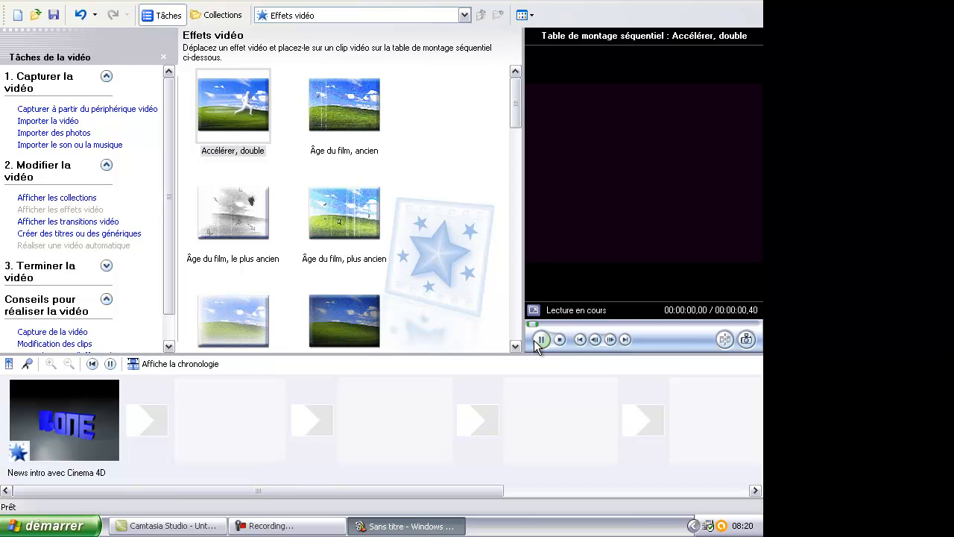
click(18, 452)
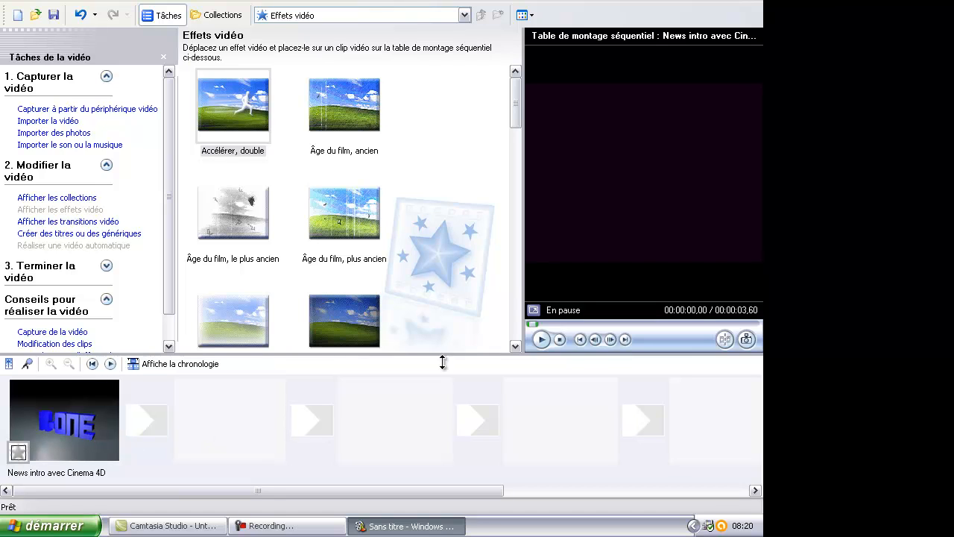
Try the "Âge du film, plus ancien" and "Âge du film, le plus ancien" effects in turn on the intro clip, removing each after playback
drag(343, 237, 14, 462)
click(547, 338)
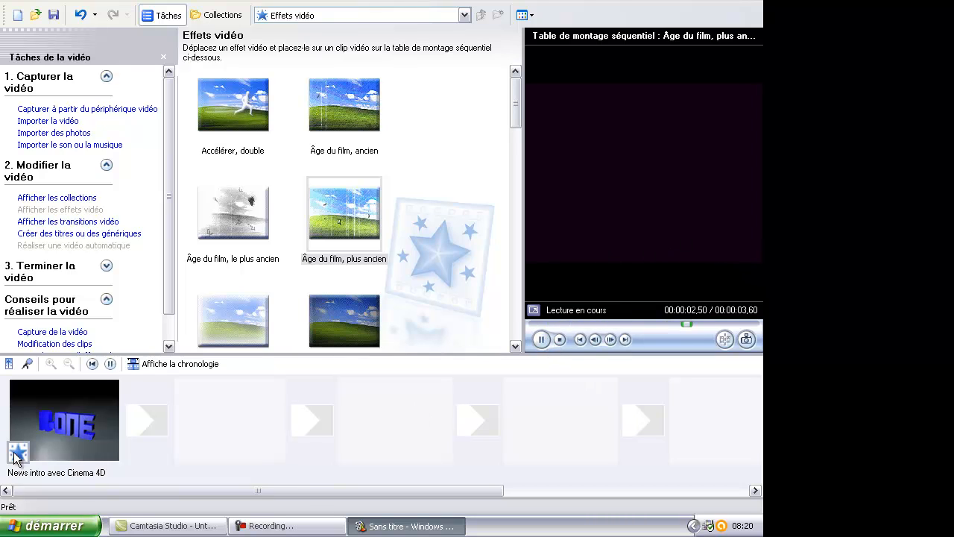
drag(233, 215, 25, 451)
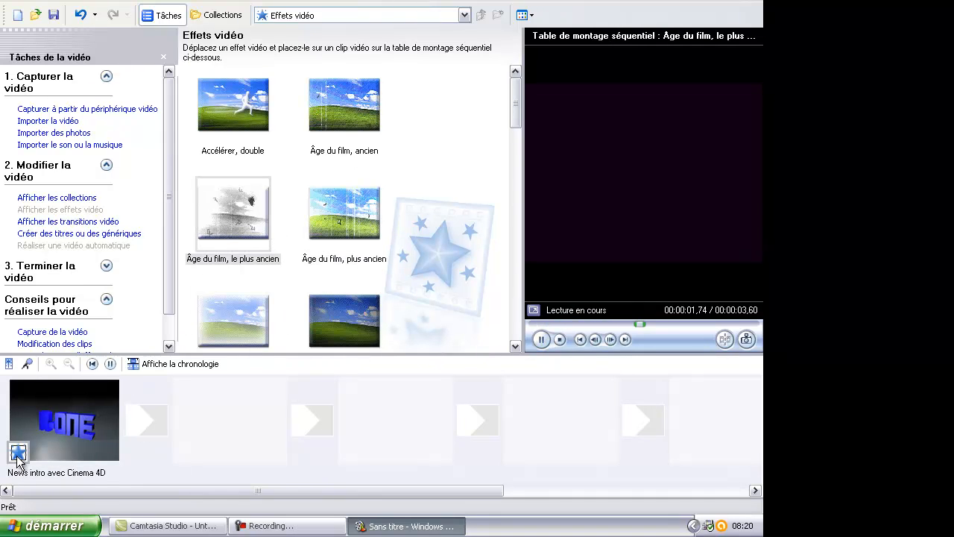
key(Delete)
Apply the "Atténuer -" effect to the intro clip, play it, and remove the effect
scroll(342, 257, down, 1)
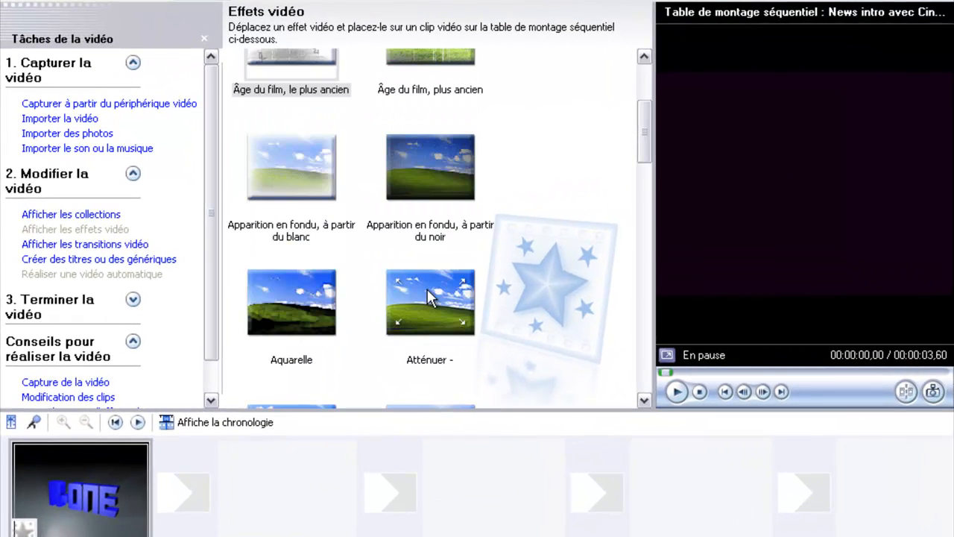
drag(427, 289, 30, 510)
click(676, 393)
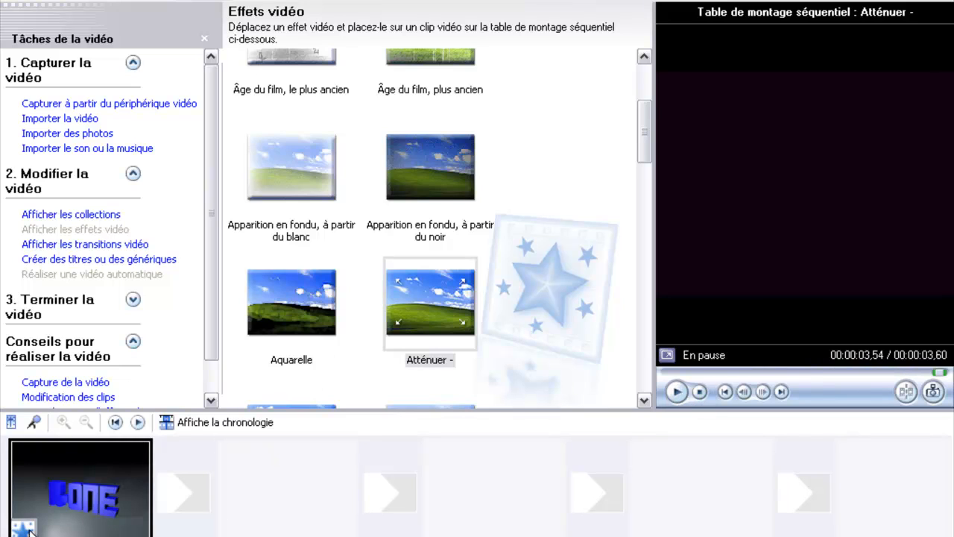
key(Delete)
Apply the "Luminosité, augmenter" effect to the intro clip, play it, and remove the effect
drag(647, 146, 614, 219)
drag(466, 313, 117, 527)
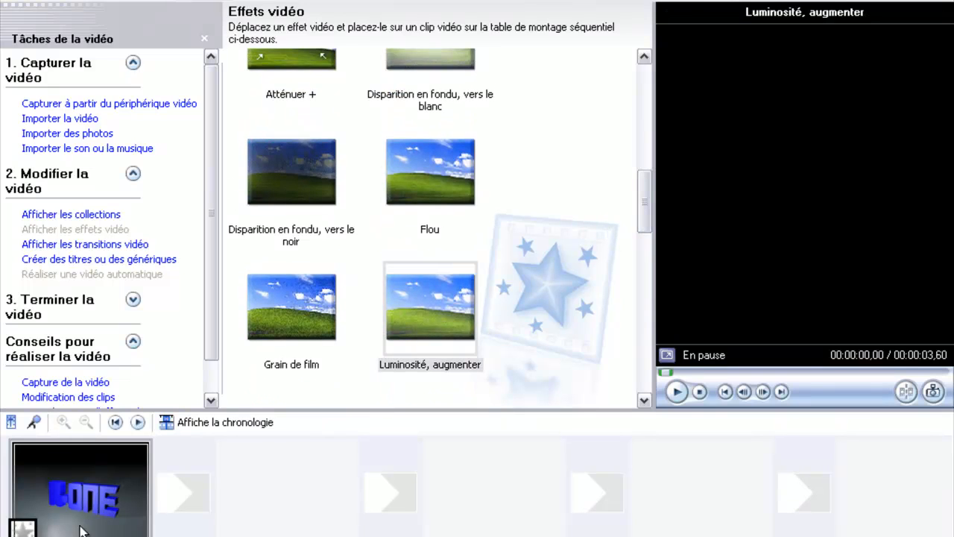
drag(34, 525, 30, 528)
click(678, 393)
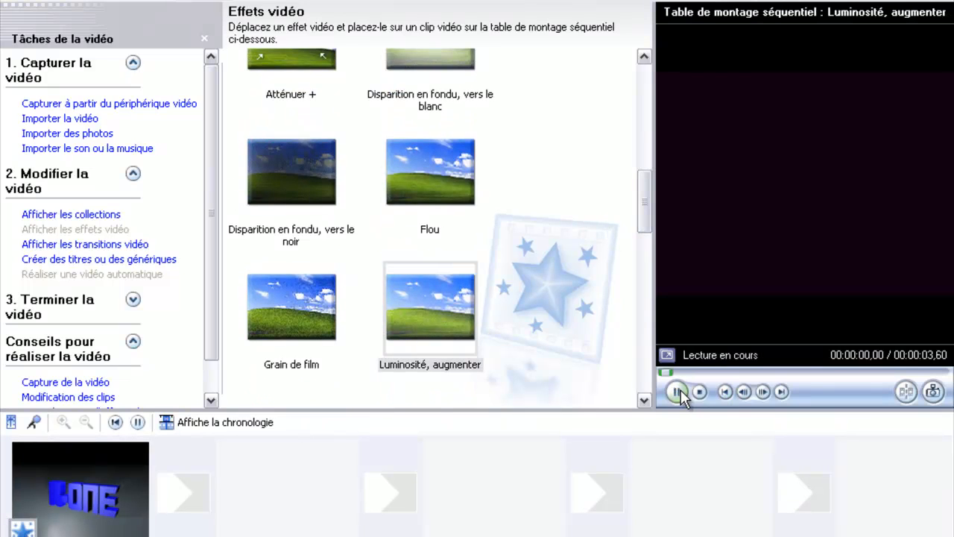
click(700, 392)
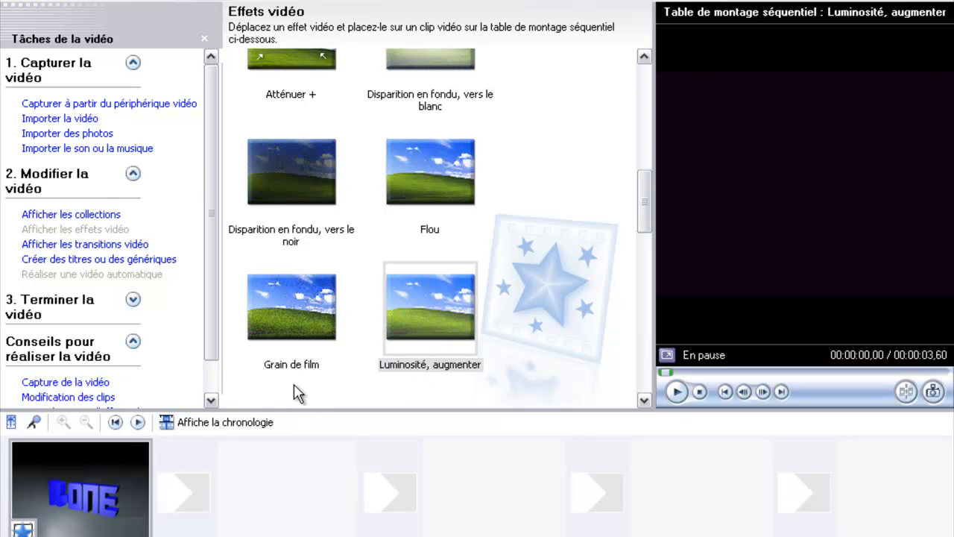
Preview the "Apparition en fondu, à partir du blanc" effect on the intro clip, remove it, and return to the timeline view
scroll(481, 218, down, 3)
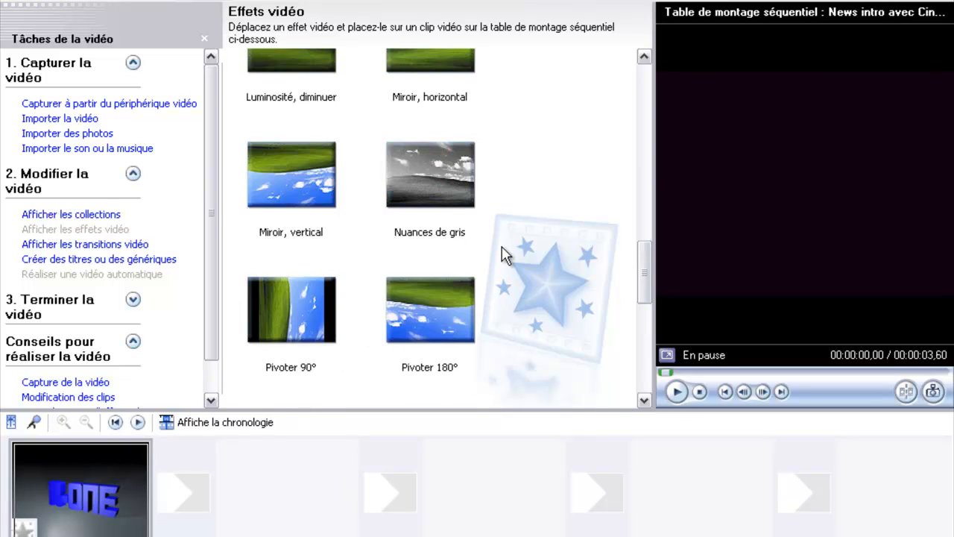
scroll(504, 255, up, 6)
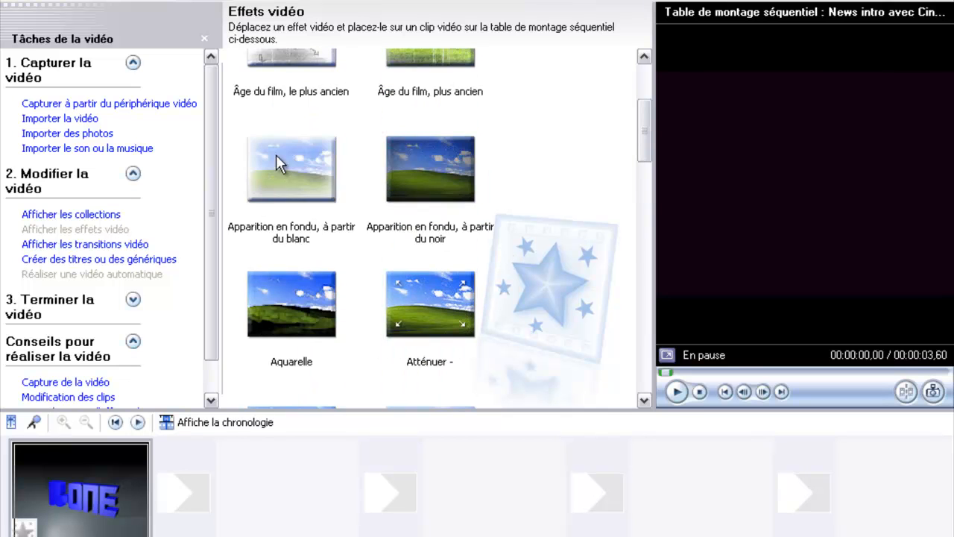
click(283, 155)
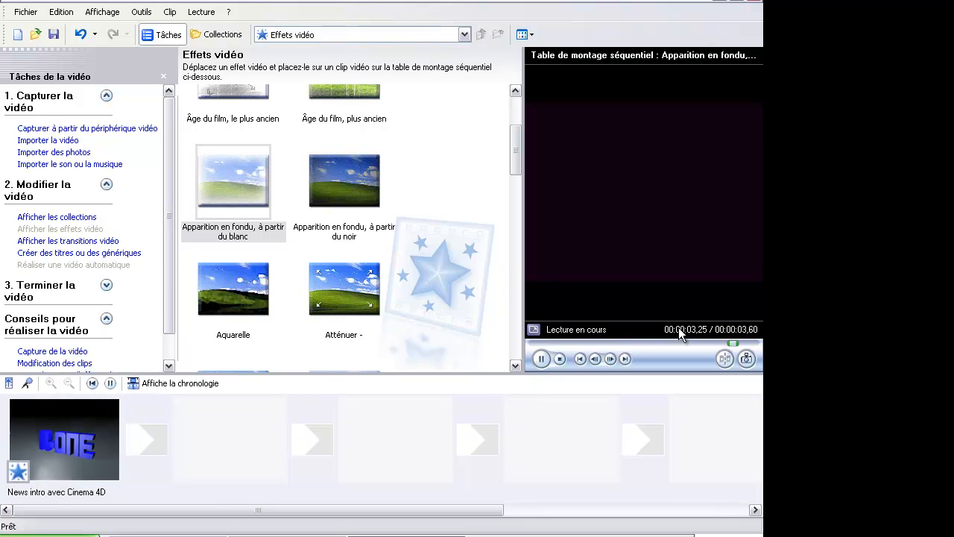
click(547, 357)
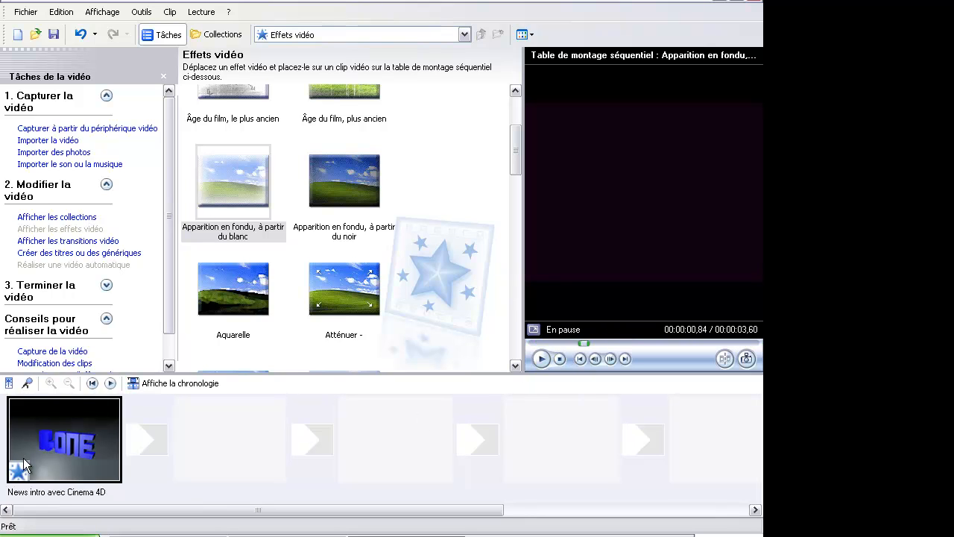
click(68, 443)
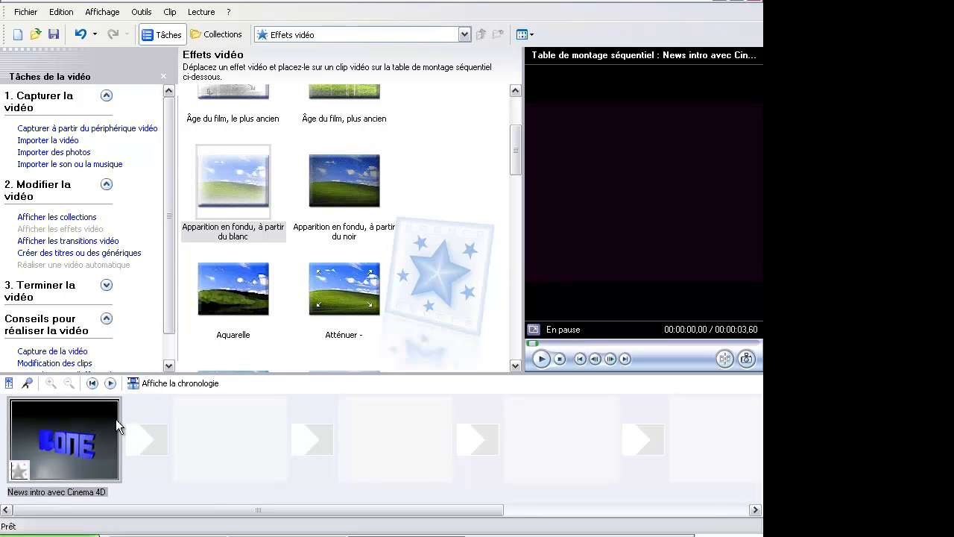
click(183, 383)
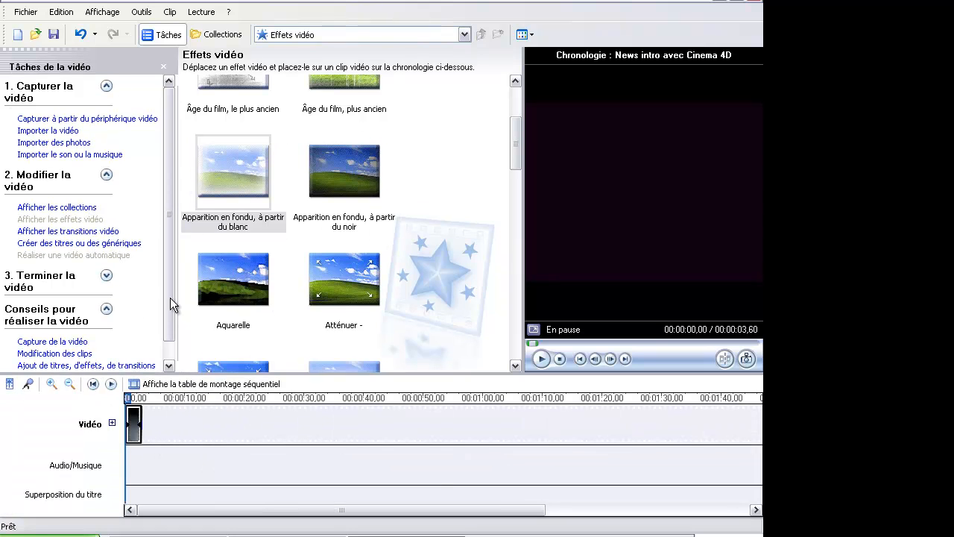
Browse the list of video effects and display the video transitions collection
scroll(337, 295, up, 2)
scroll(402, 164, down, 10)
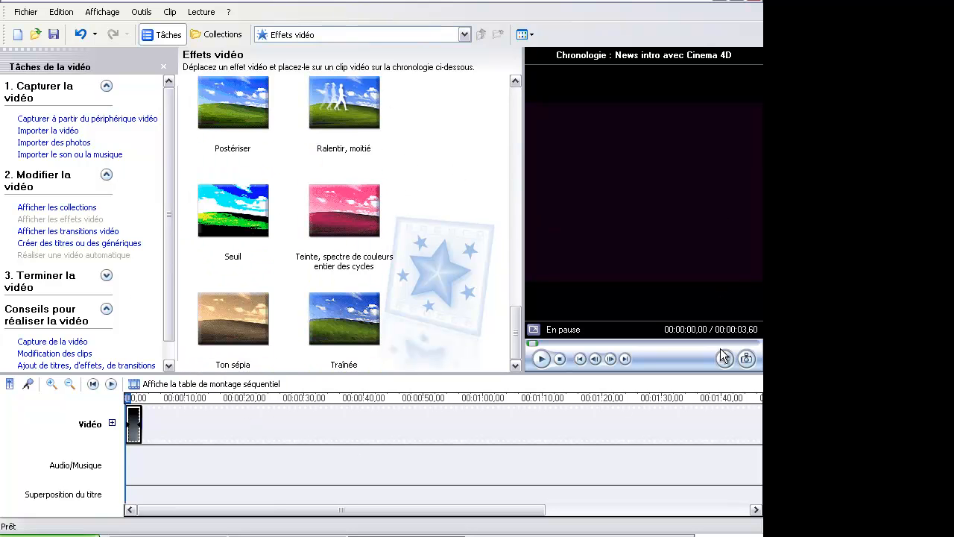
scroll(266, 249, up, 8)
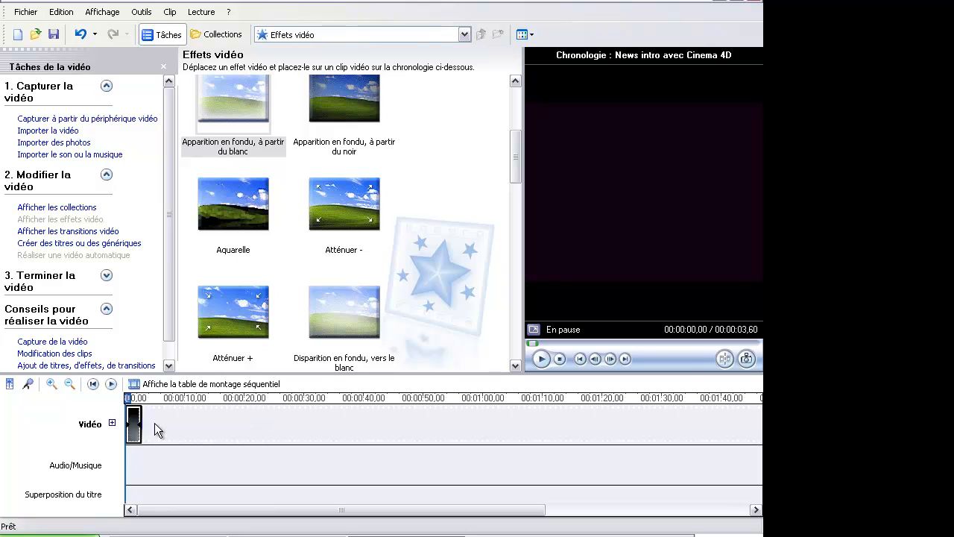
drag(141, 423, 288, 440)
click(100, 232)
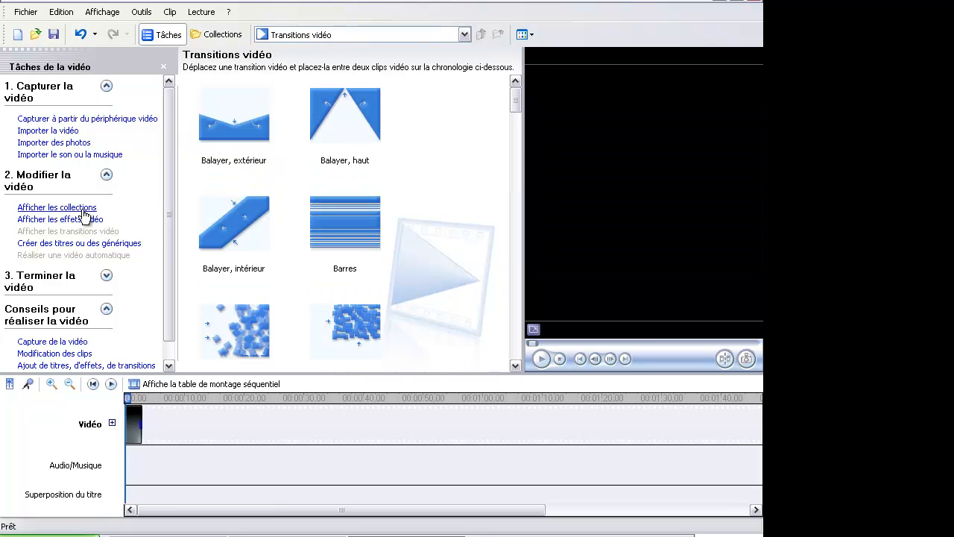
click(88, 208)
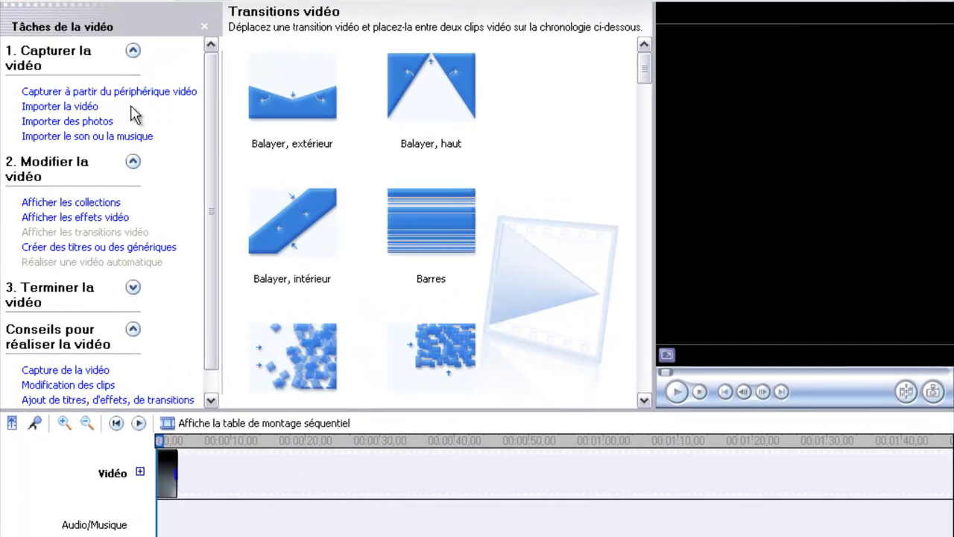
Import the "intro classique" video from the Bureau folder
click(74, 131)
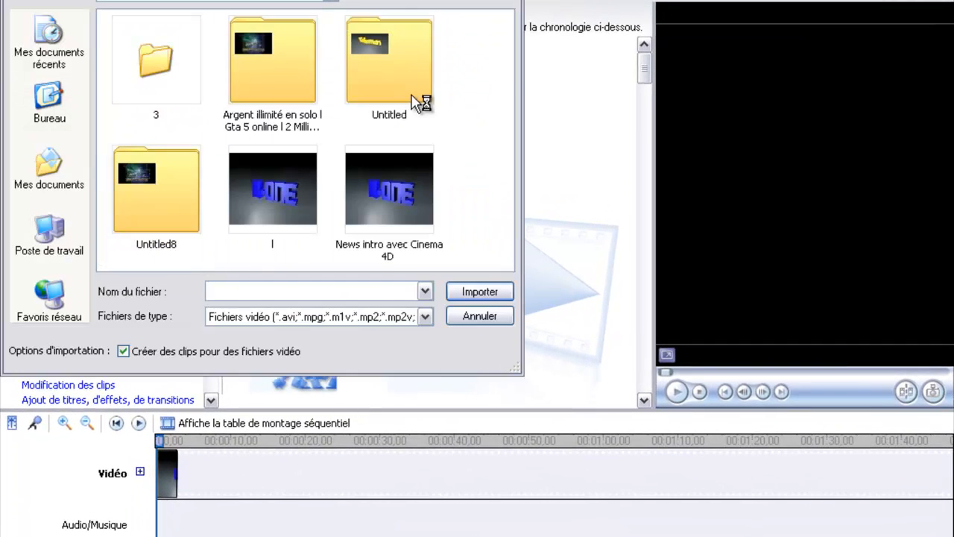
click(52, 151)
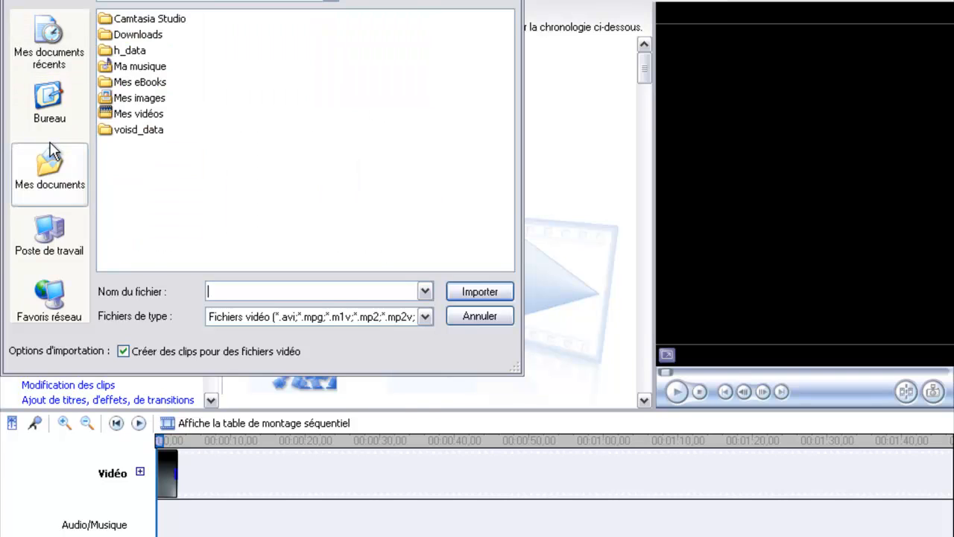
double_click(144, 113)
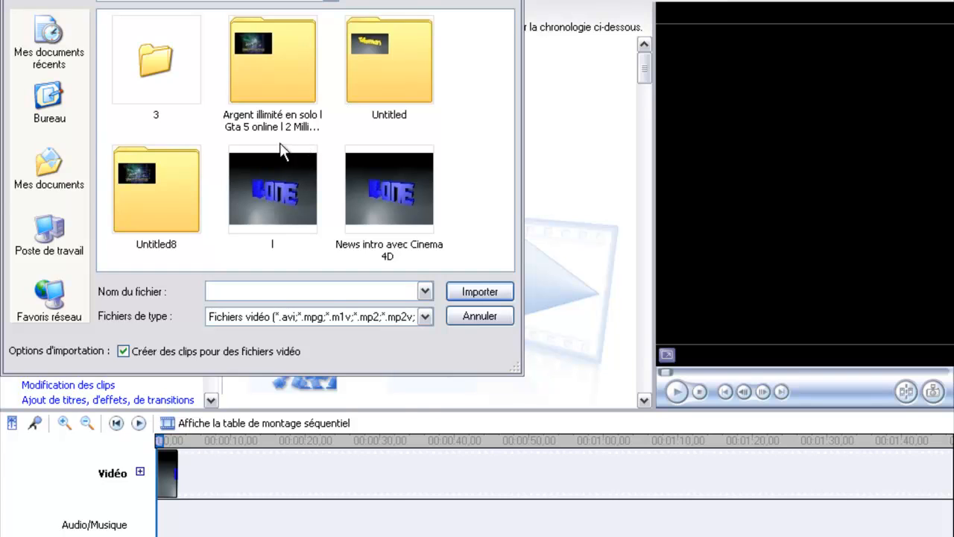
click(64, 181)
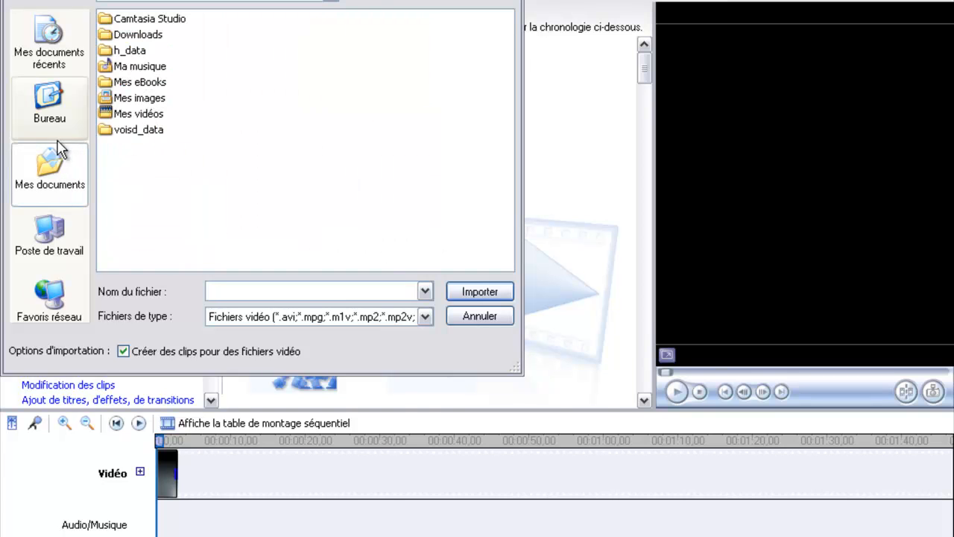
click(63, 106)
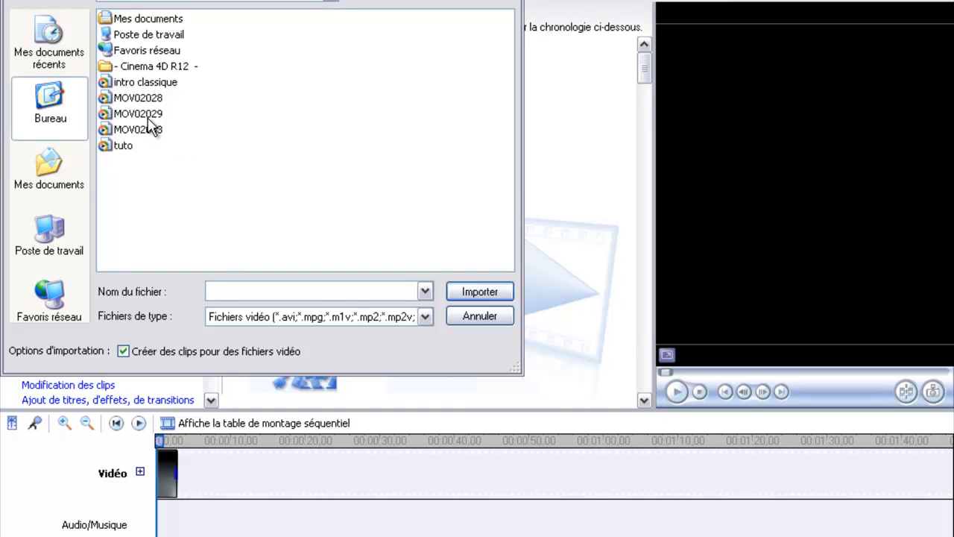
click(129, 83)
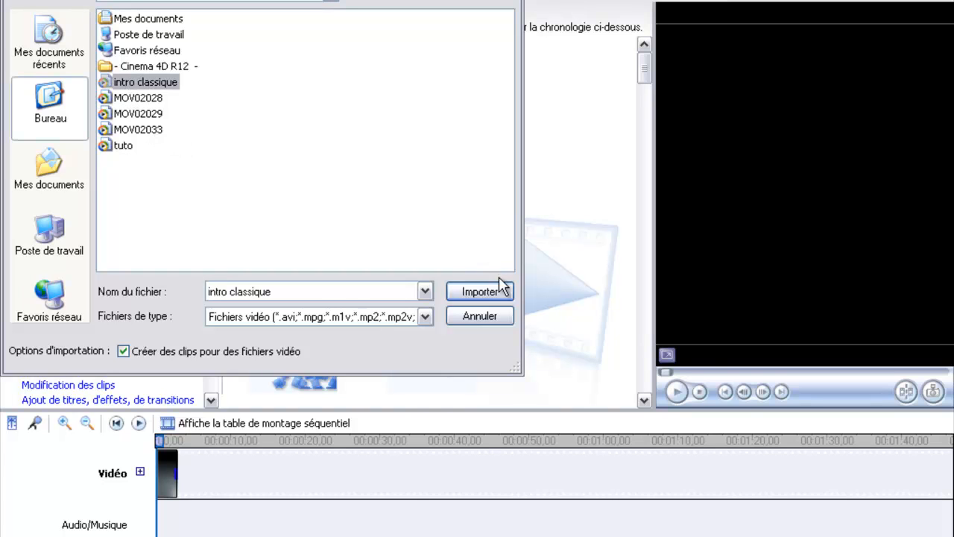
click(485, 291)
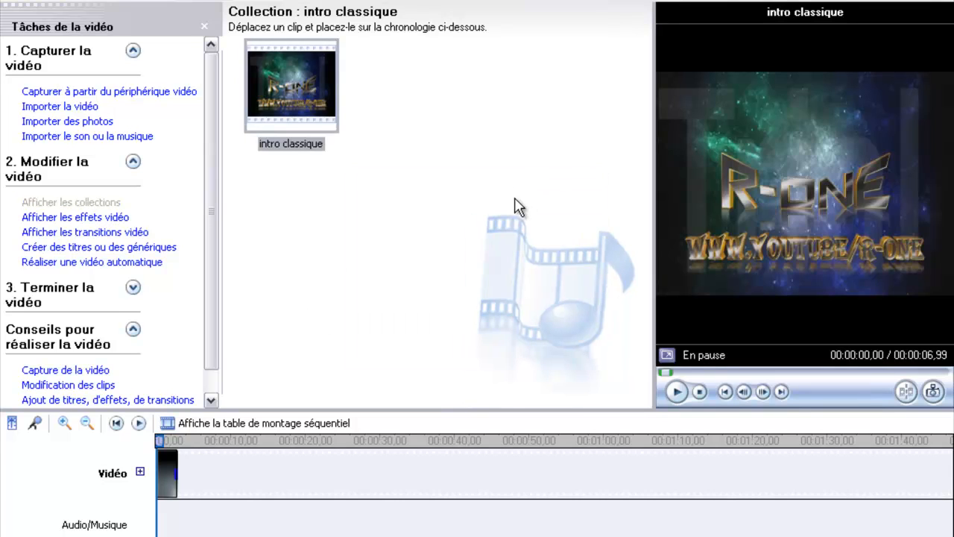
Place the "intro classique" clip on the timeline after the News intro clip and play the cut between them
drag(375, 60, 593, 298)
drag(287, 87, 132, 446)
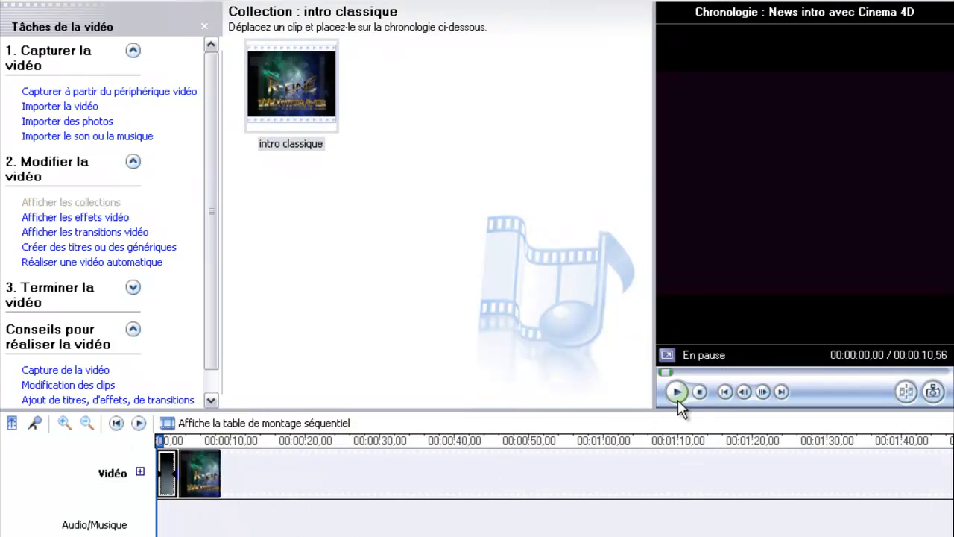
click(173, 439)
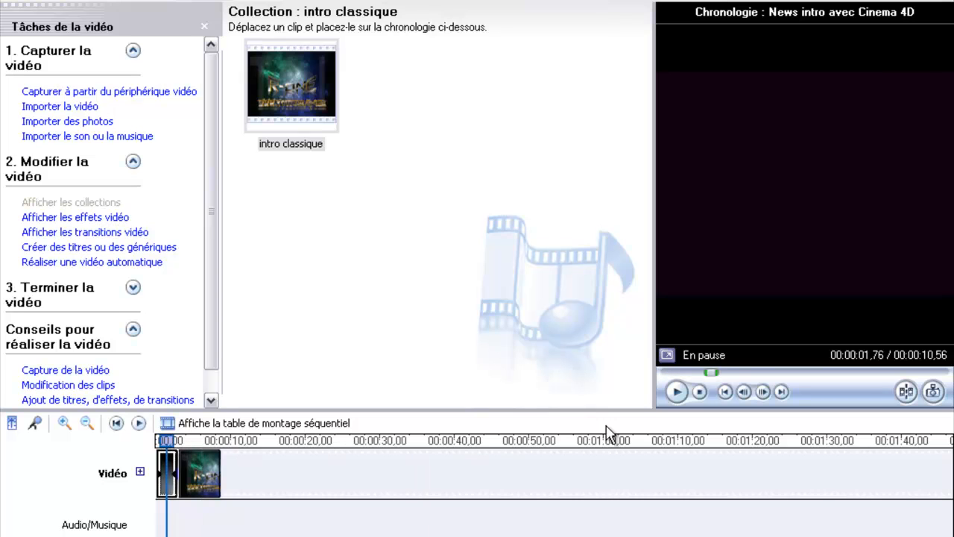
click(676, 392)
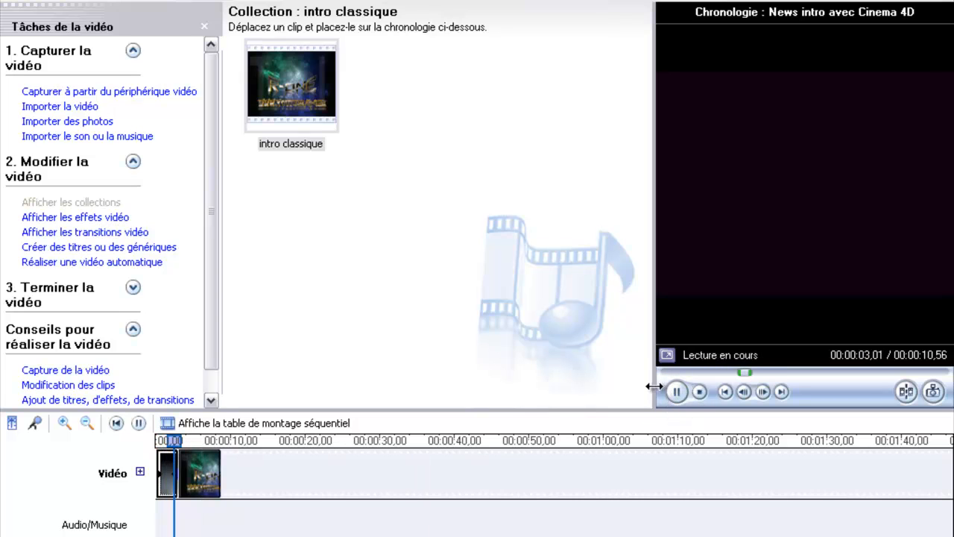
click(678, 391)
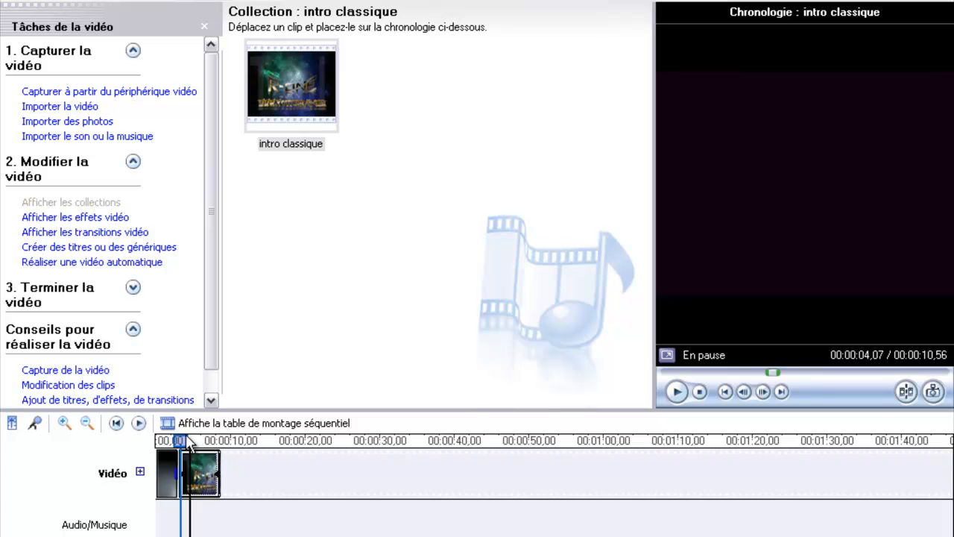
Add the "Briser, intérieur" transition between the two clips, play it, and return the playhead to the start
click(107, 236)
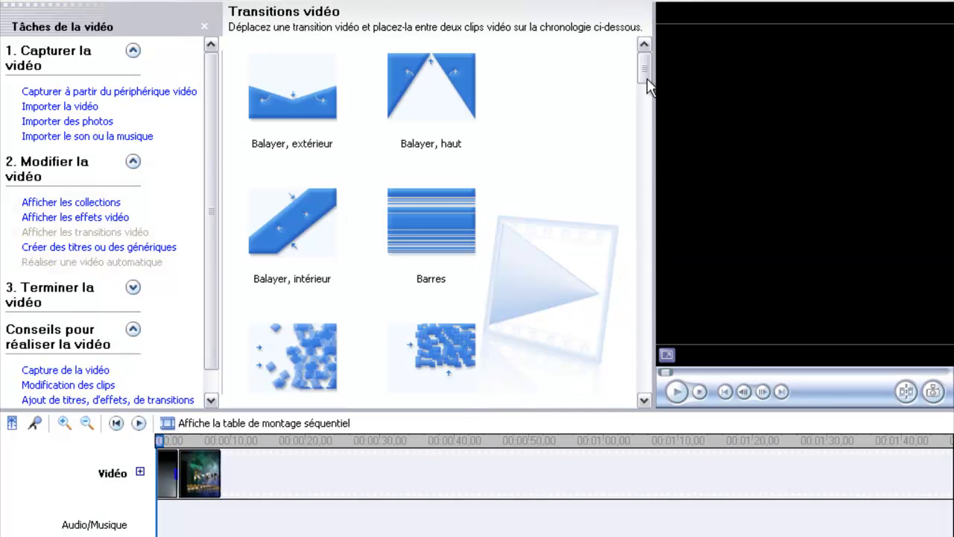
drag(647, 79, 647, 91)
drag(305, 219, 323, 250)
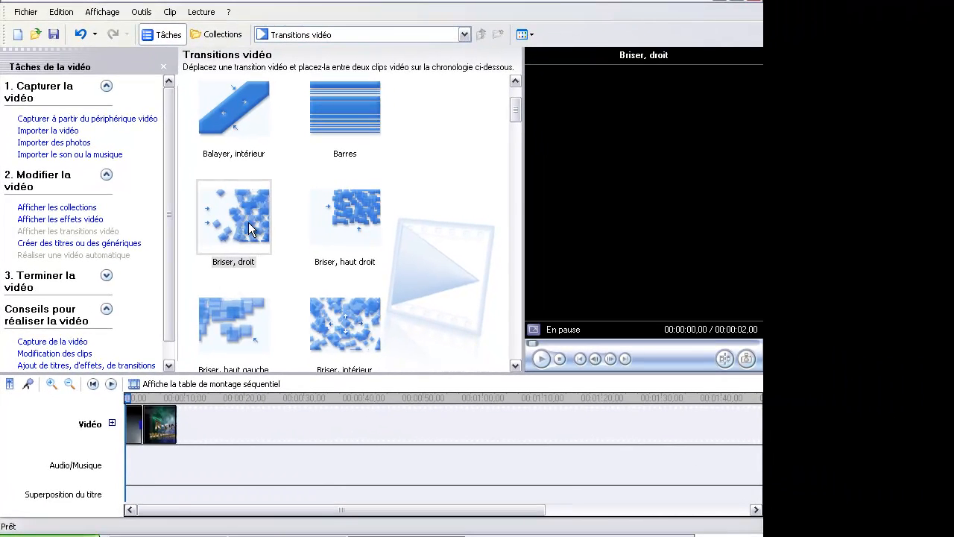
drag(332, 334, 146, 452)
click(541, 360)
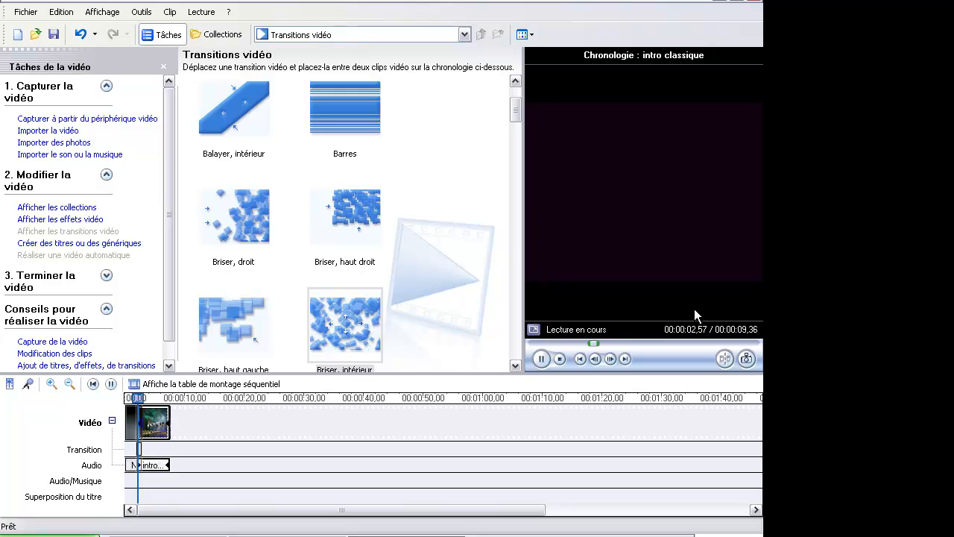
click(541, 359)
drag(145, 398, 84, 409)
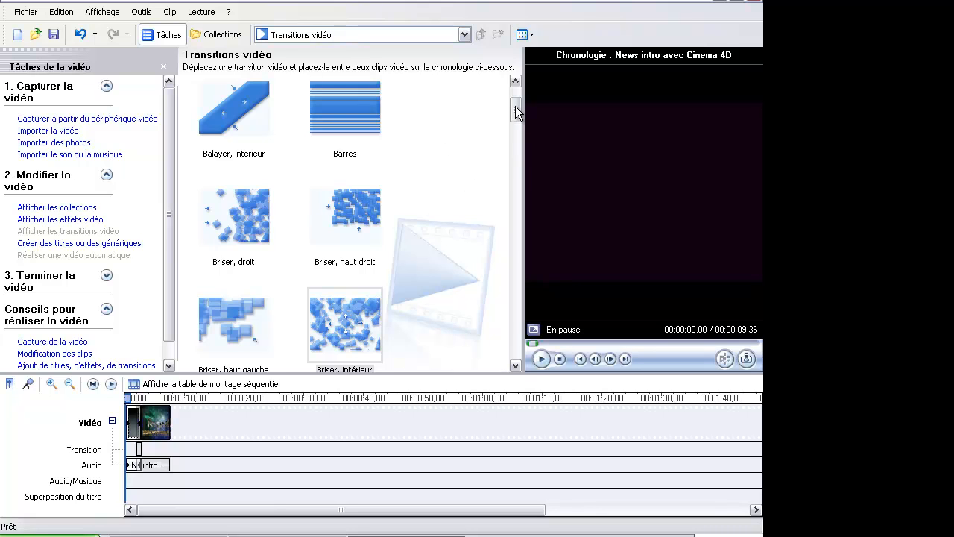
Replace the transition between the two clips with "Glisser, haut centre" and play it
scroll(348, 298, down, 5)
scroll(349, 306, up, 5)
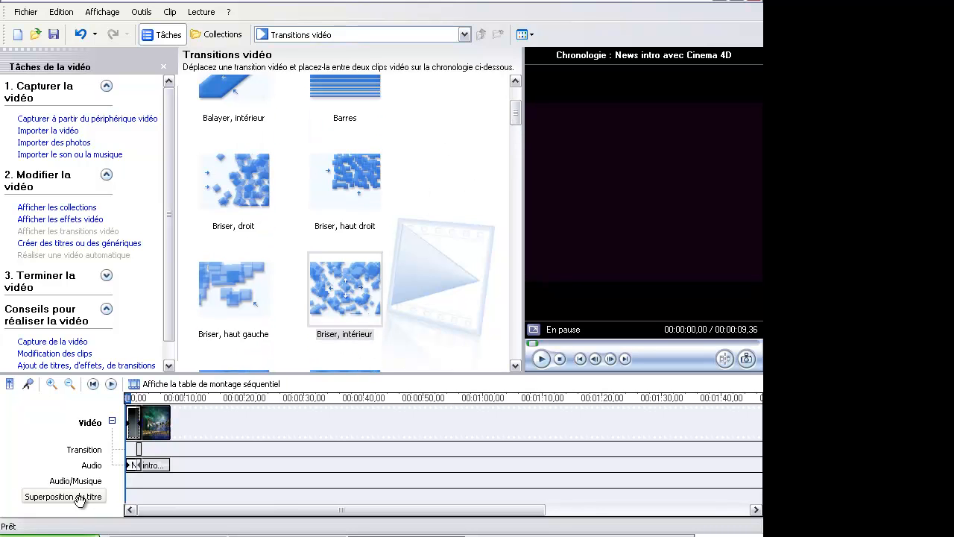
scroll(424, 306, down, 5)
scroll(430, 313, down, 3)
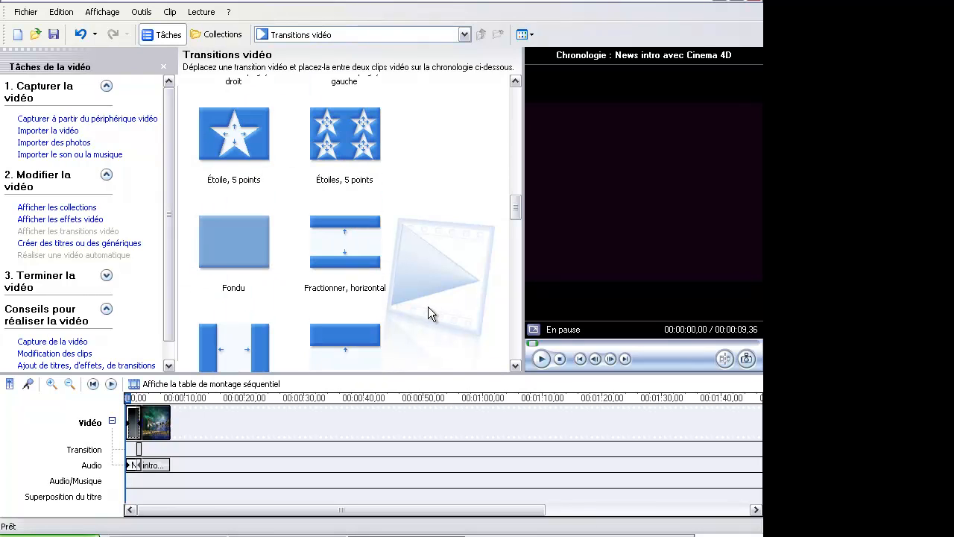
scroll(253, 246, down, 3)
drag(242, 306, 160, 454)
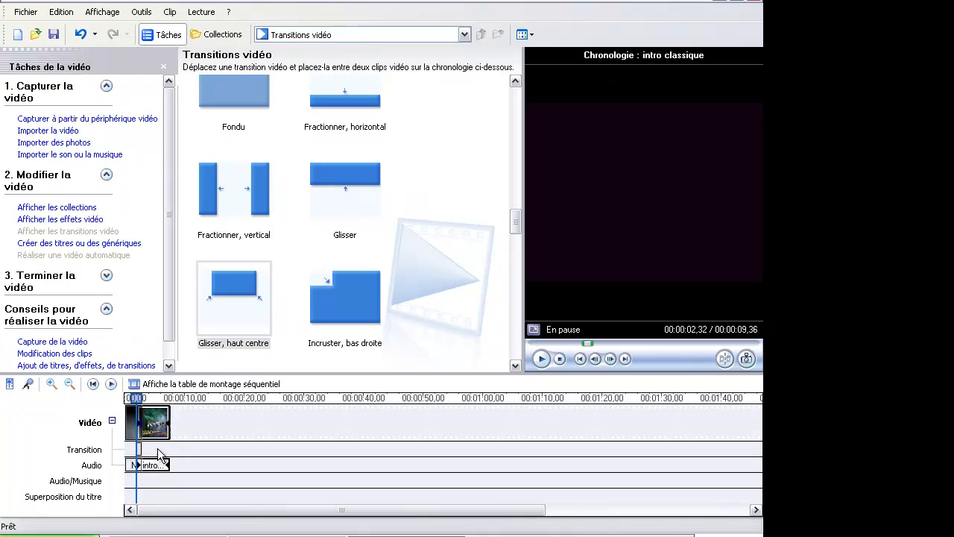
click(542, 361)
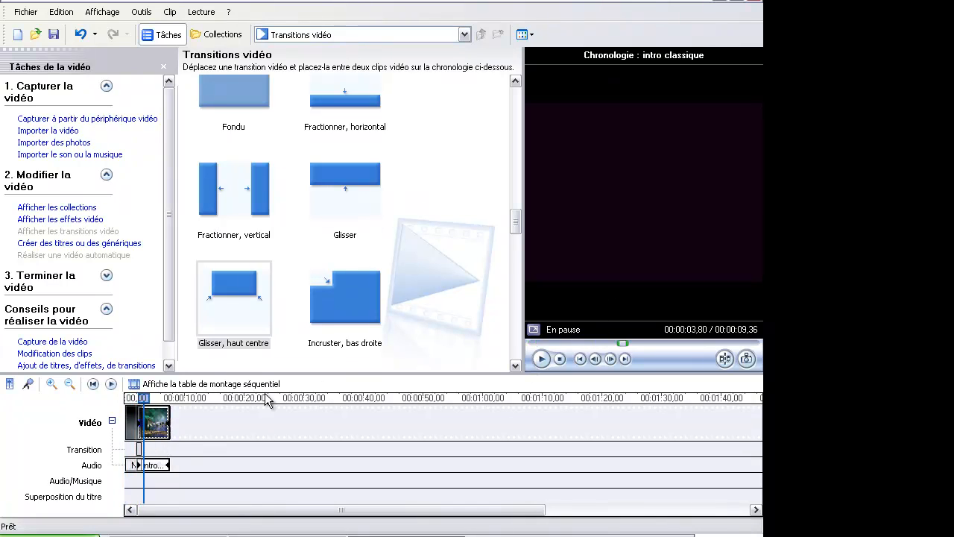
Delete the "Glisser, haut centre" transition in the storyboard and return to the timeline view
click(135, 384)
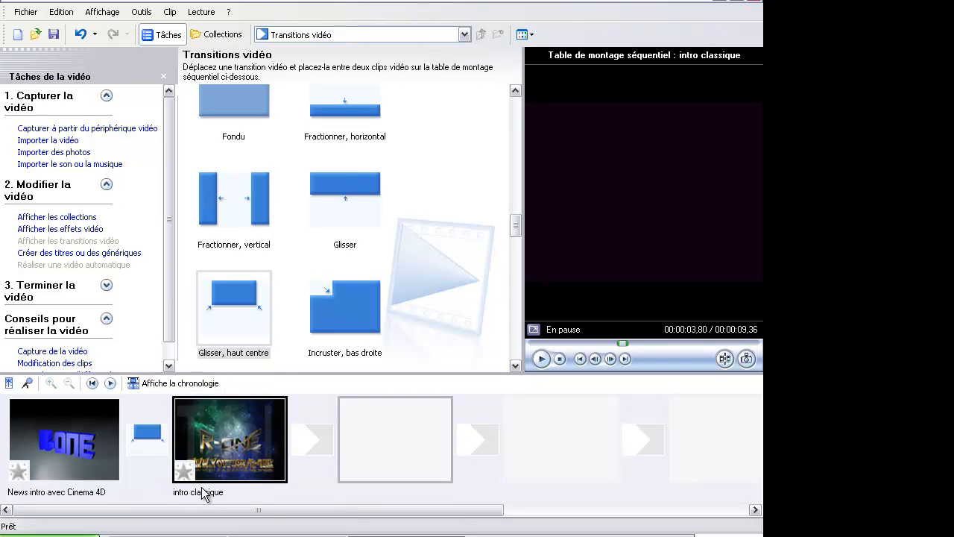
click(148, 443)
key(Delete)
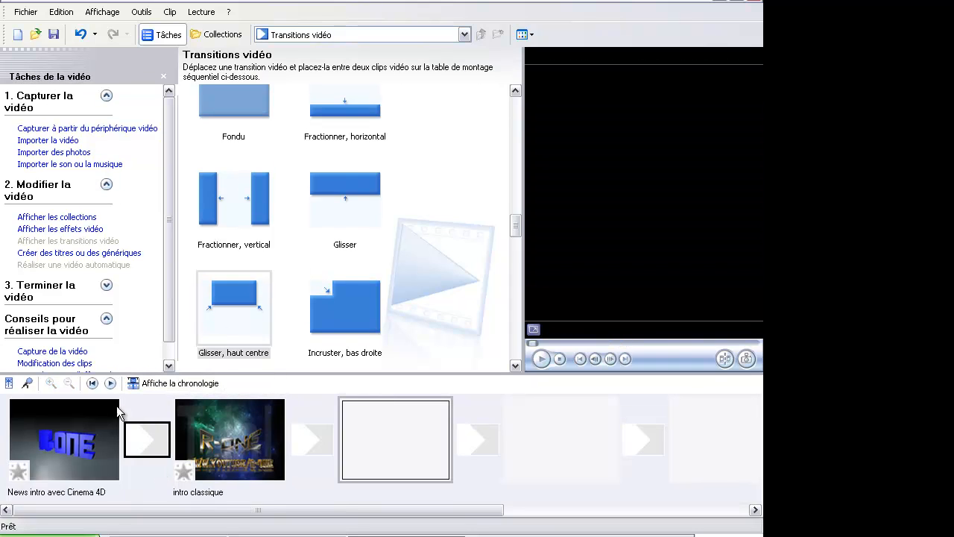
click(135, 383)
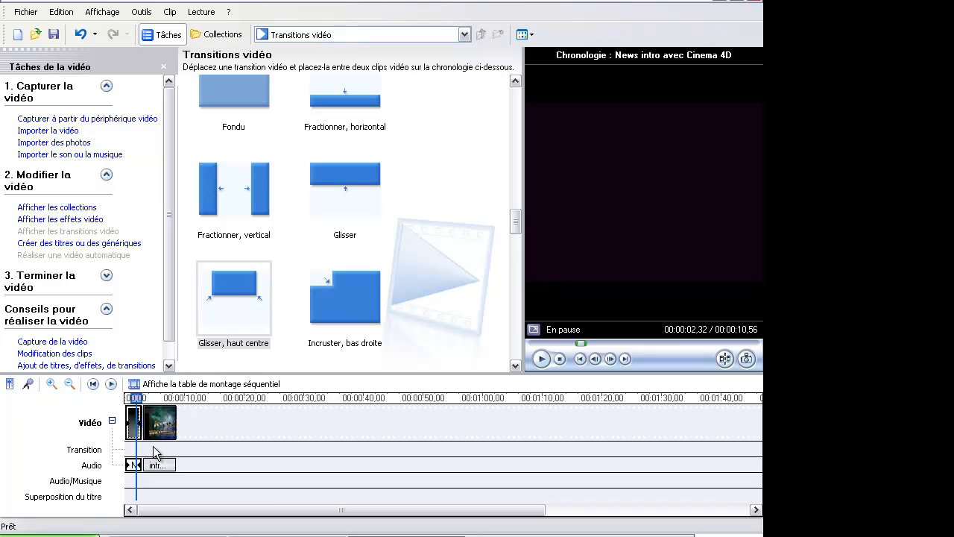
Apply the "Briser, intérieur" transition between the News intro and "intro classique" clips
scroll(512, 242, up, 3)
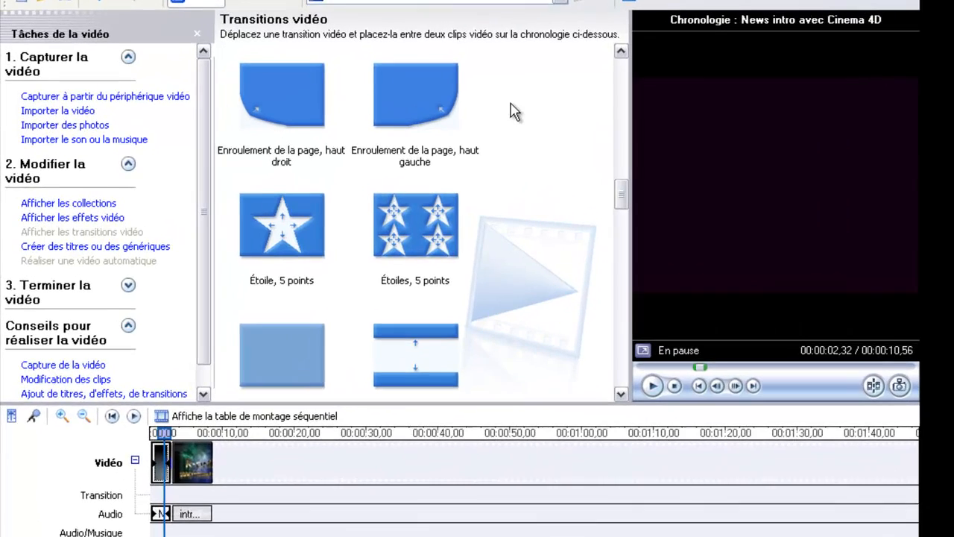
scroll(428, 125, up, 10)
scroll(504, 228, up, 3)
scroll(459, 271, down, 3)
click(427, 222)
drag(170, 531, 186, 507)
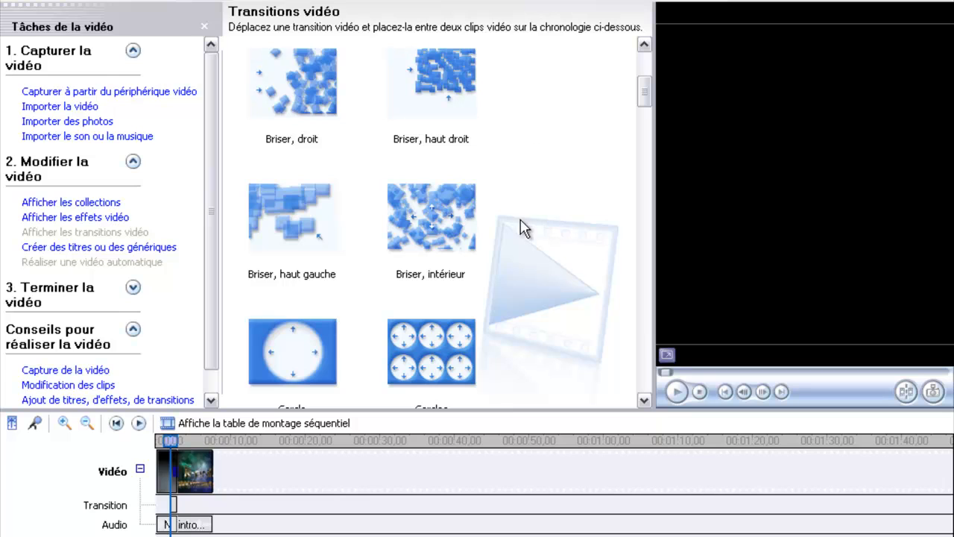
click(177, 448)
key(super)
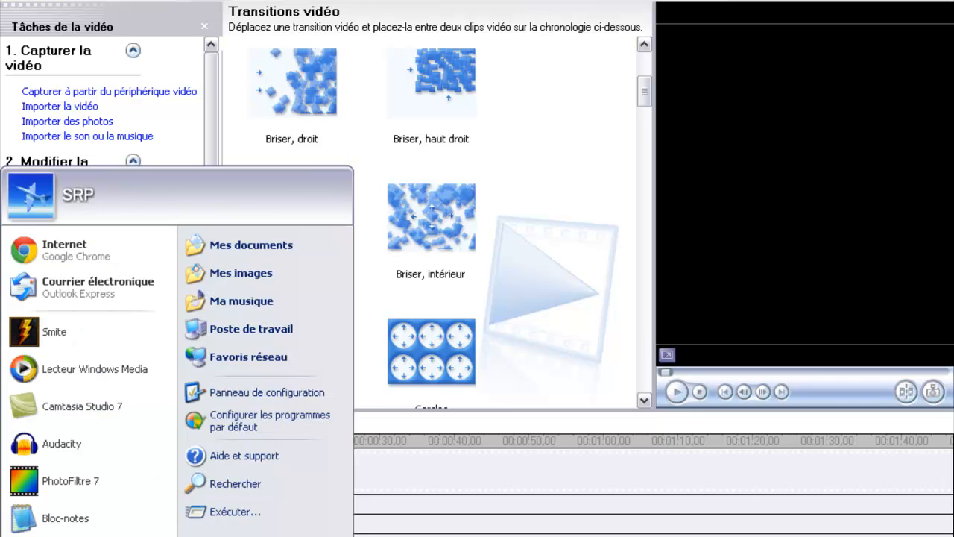
key(super)
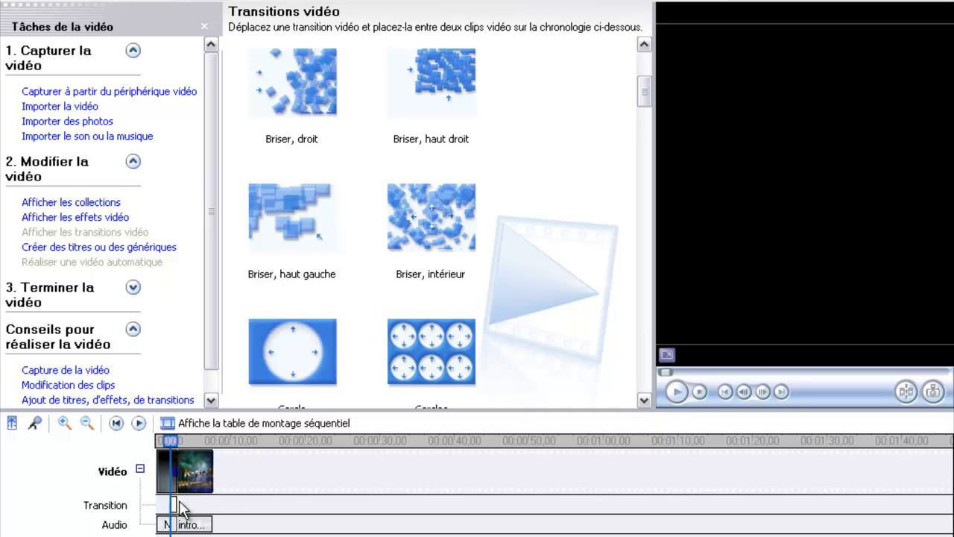
click(172, 525)
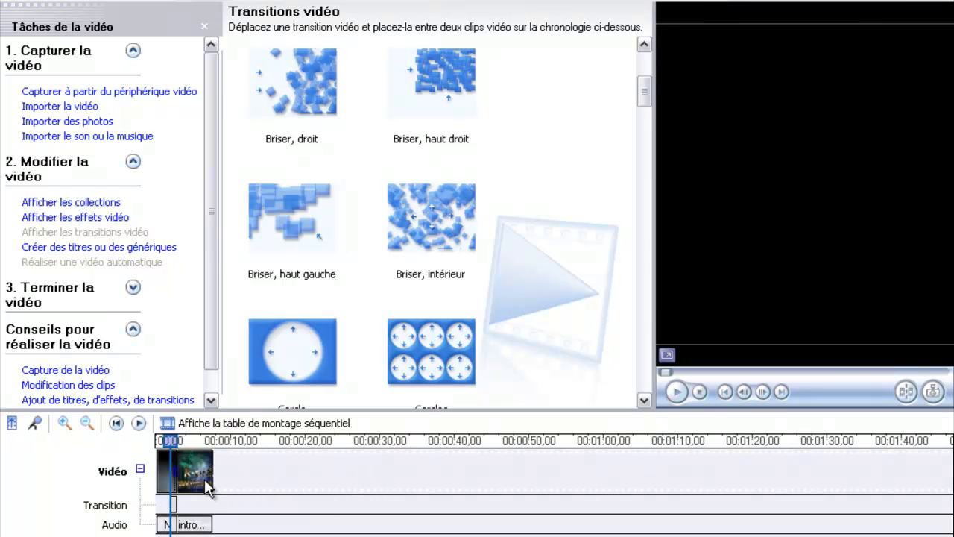
Add a title reading "yyoyoyoyo" before the News intro clip
click(165, 477)
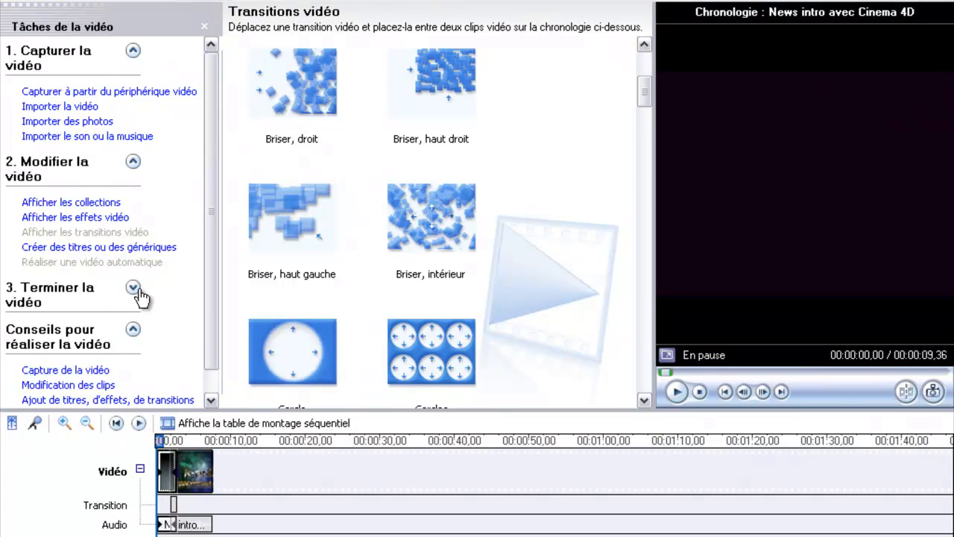
click(93, 250)
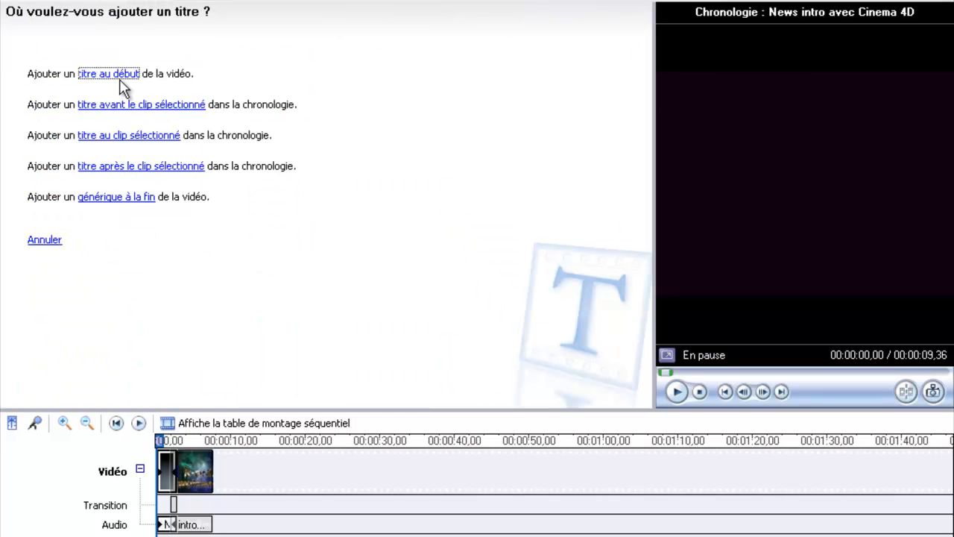
click(143, 108)
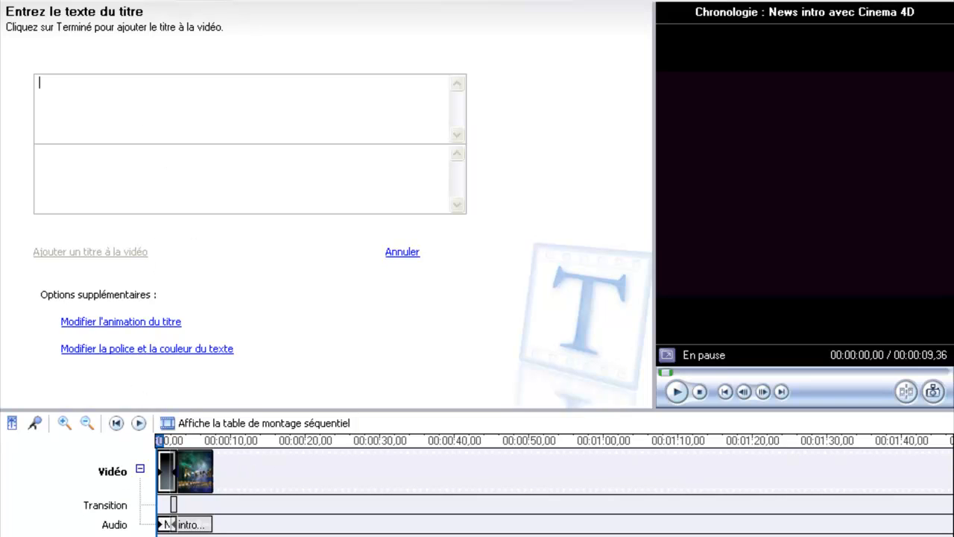
text(yyoyoyoyo)
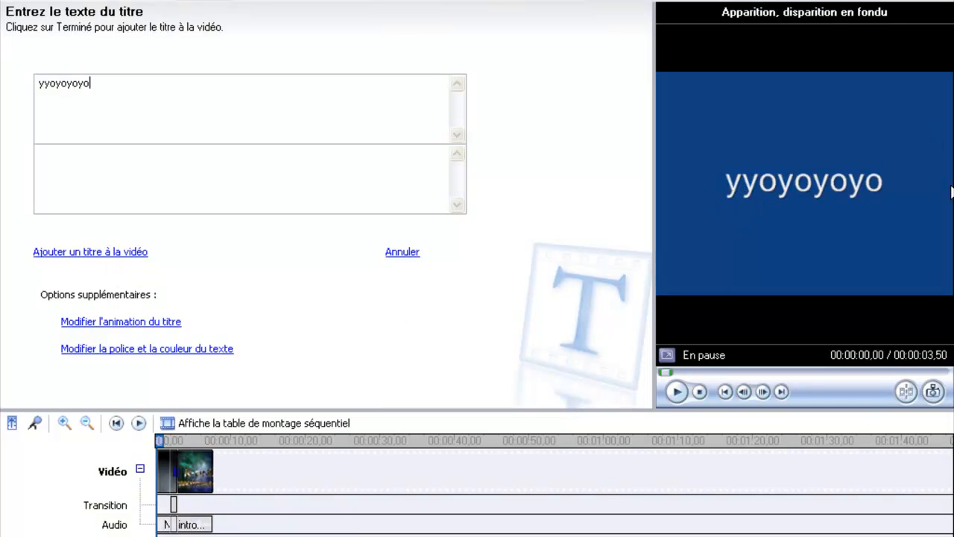
click(209, 481)
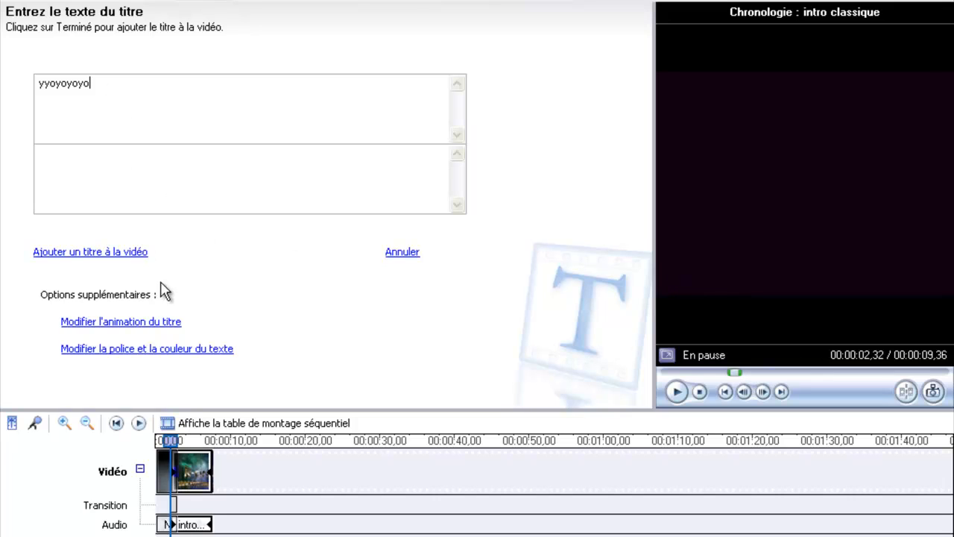
click(205, 422)
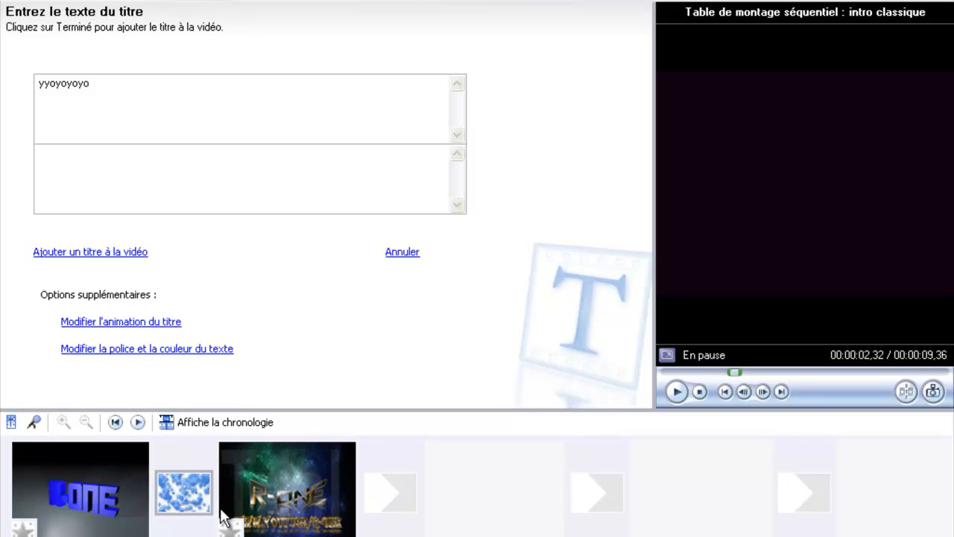
click(453, 499)
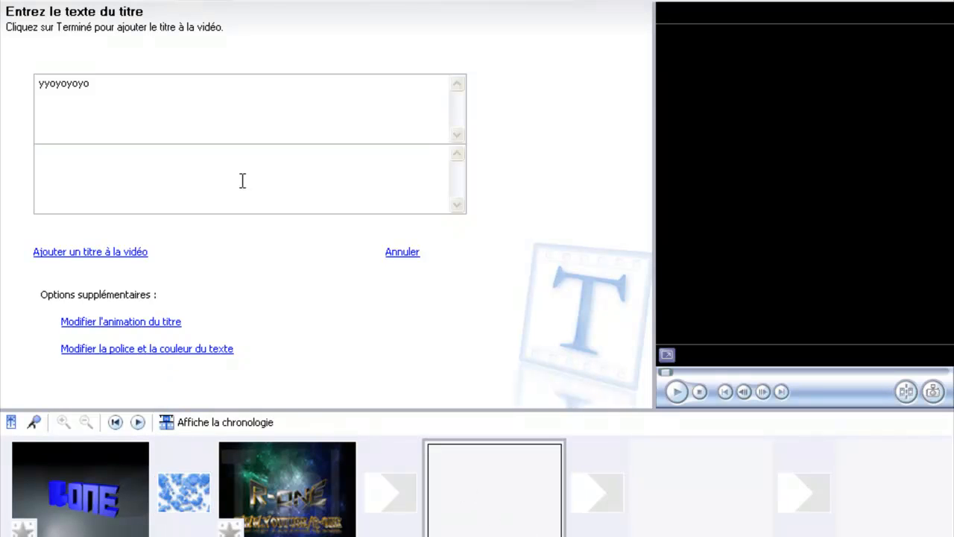
click(90, 253)
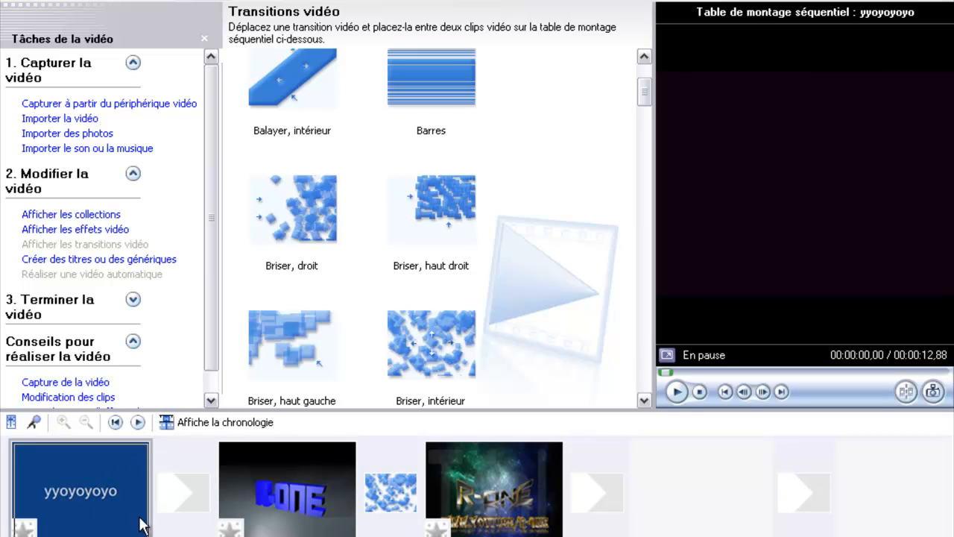
Return to the timeline view and move the News intro clip after the "intro classique" clip
click(204, 423)
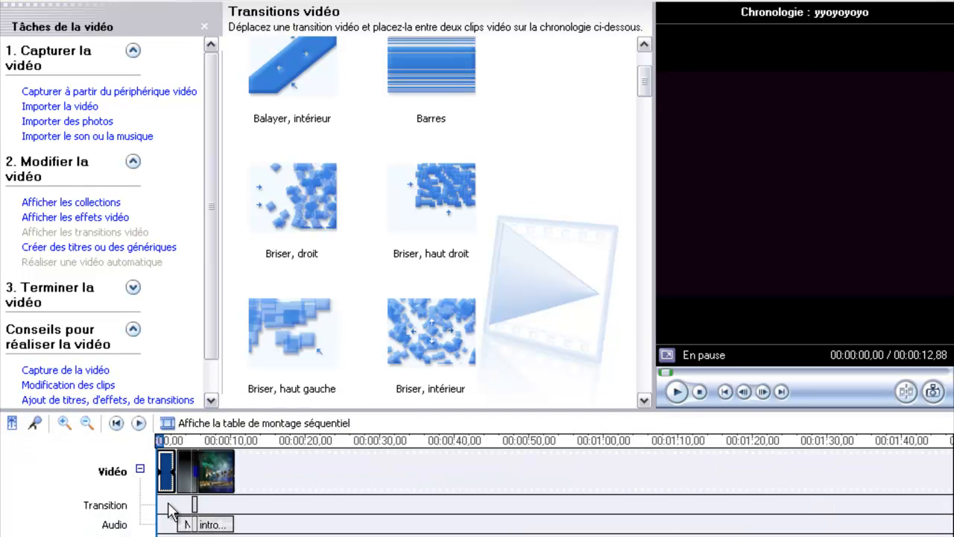
drag(185, 522, 393, 489)
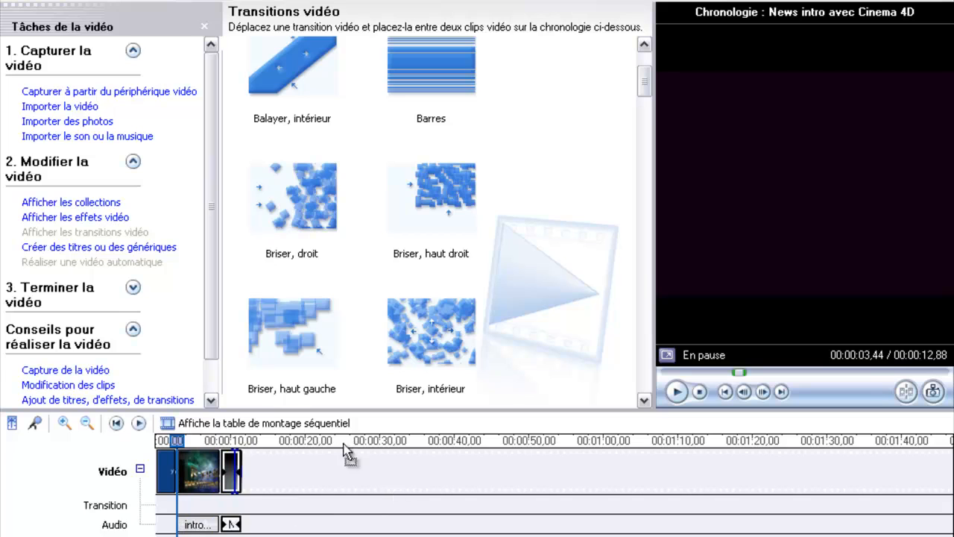
drag(347, 453, 347, 452)
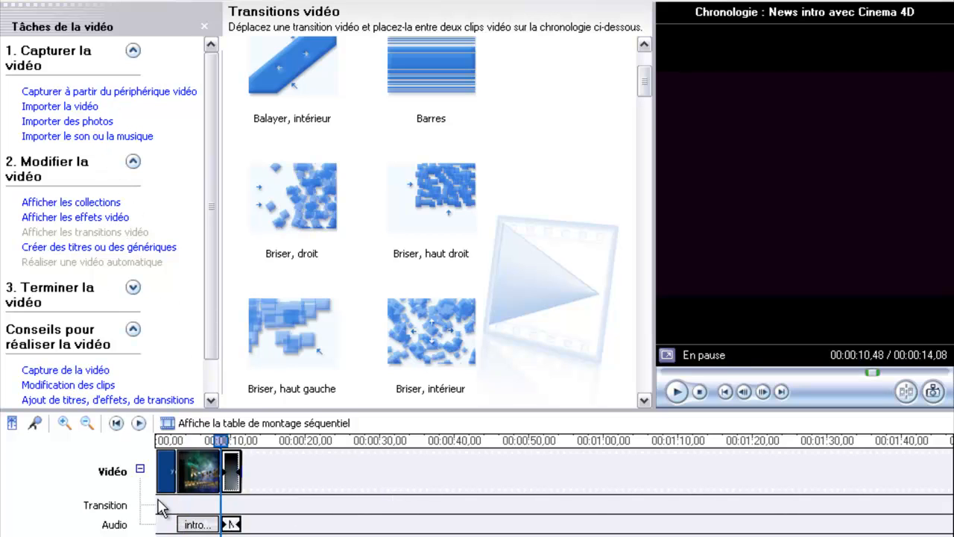
click(128, 248)
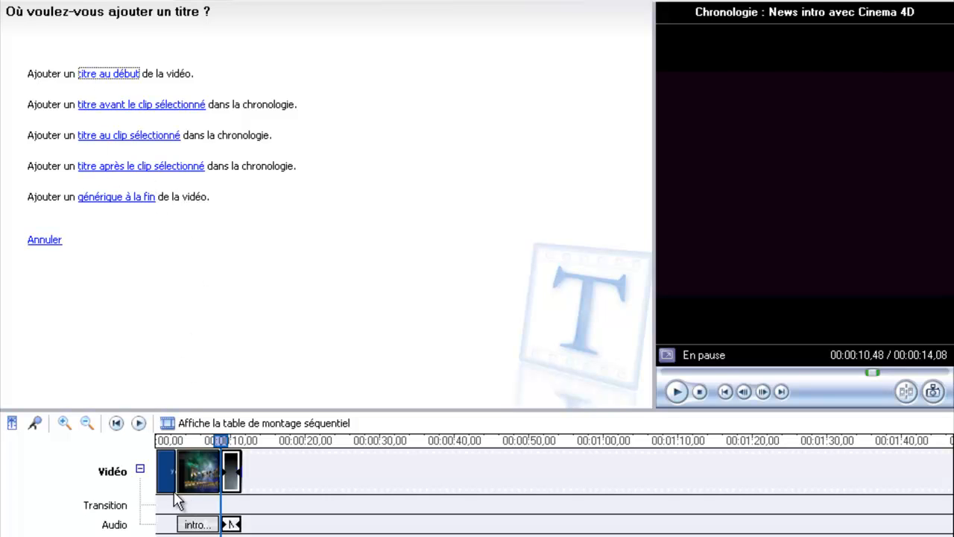
click(147, 107)
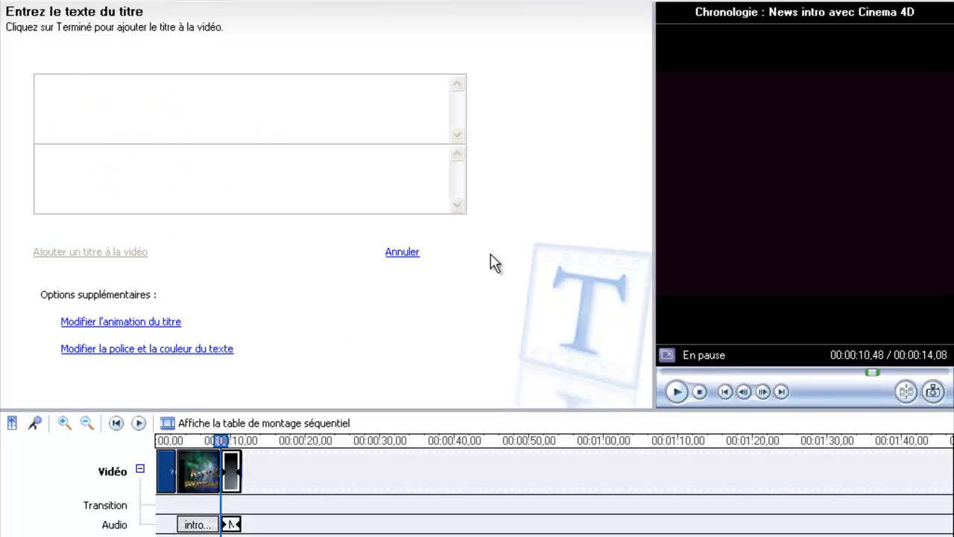
click(397, 255)
Open the "yyoyoyoyo" title from the storyboard, preview several one-line animations, and choose "Faire défiler, perspective"
click(274, 355)
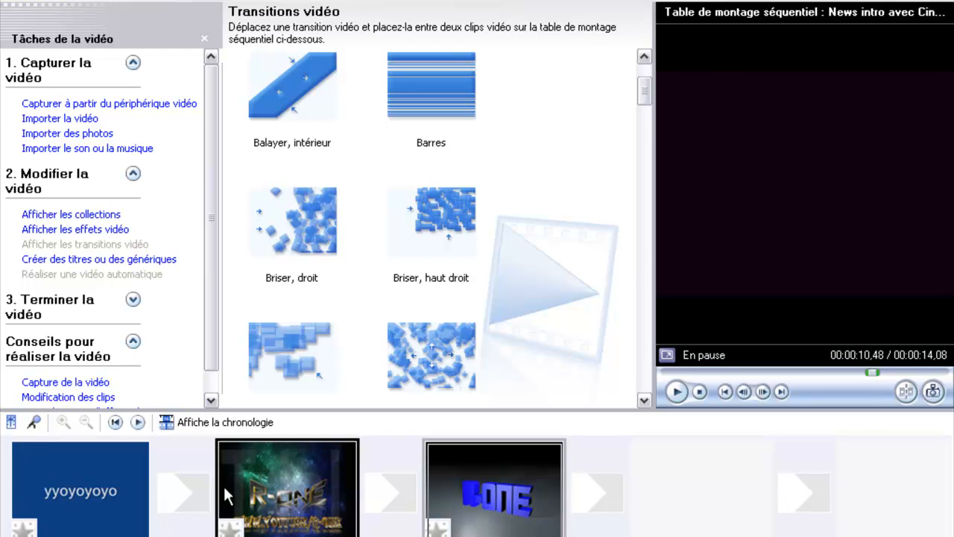
double_click(129, 457)
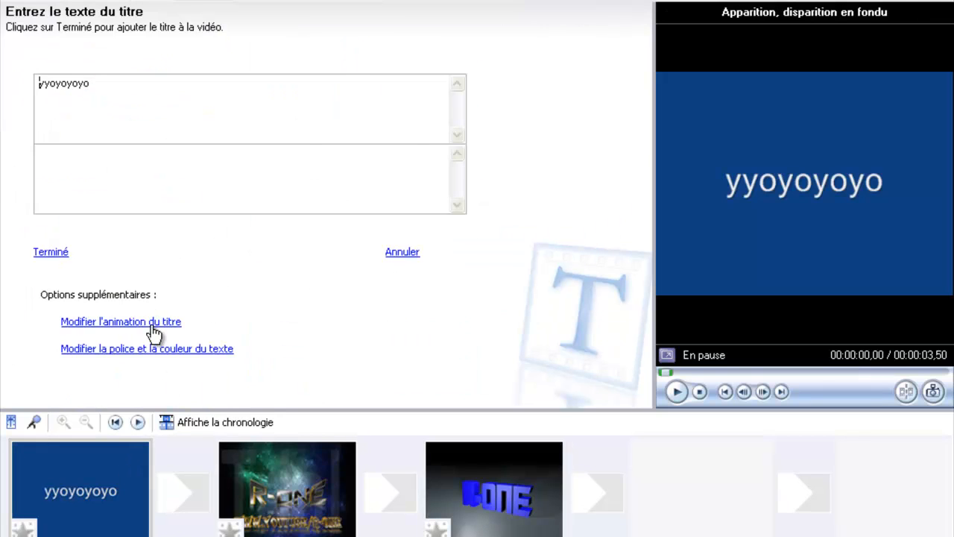
click(153, 325)
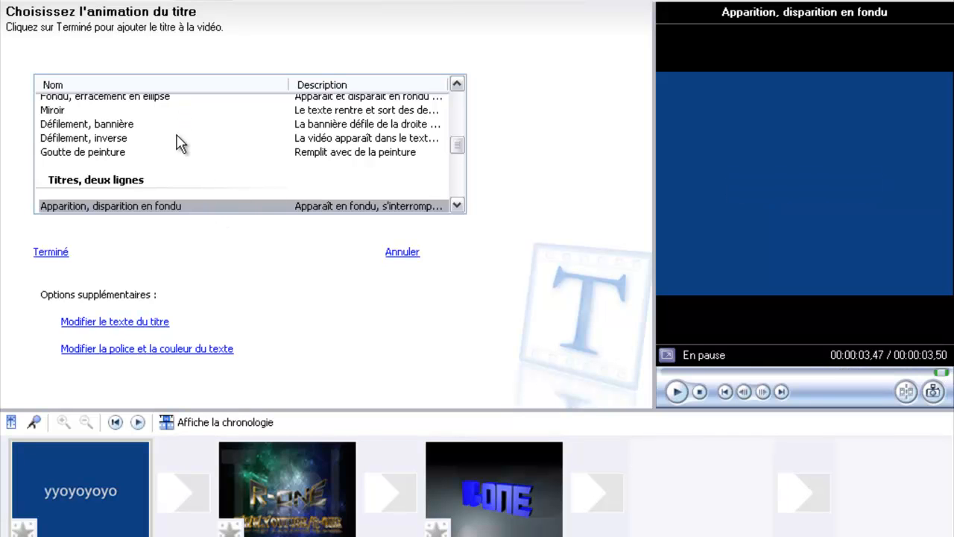
scroll(195, 160, up, 3)
scroll(196, 160, up, 5)
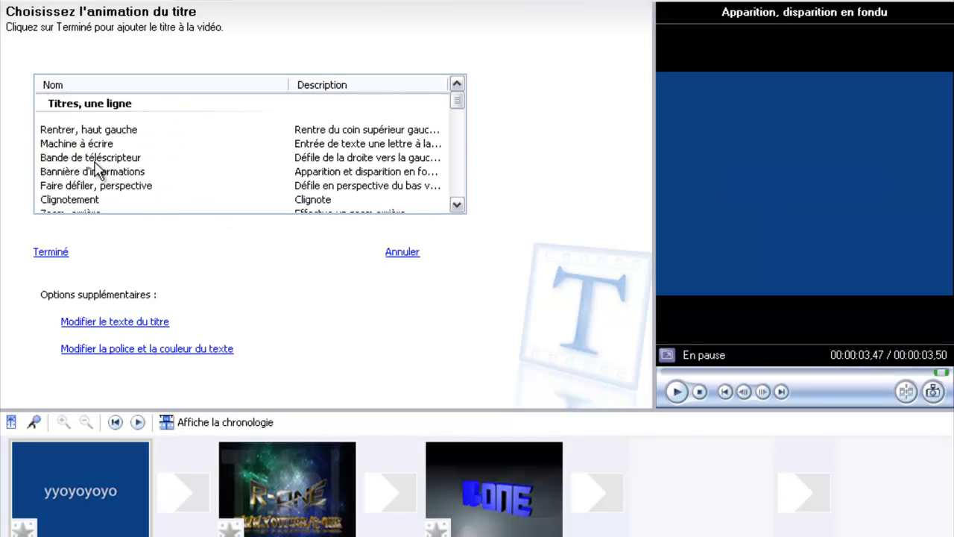
click(115, 176)
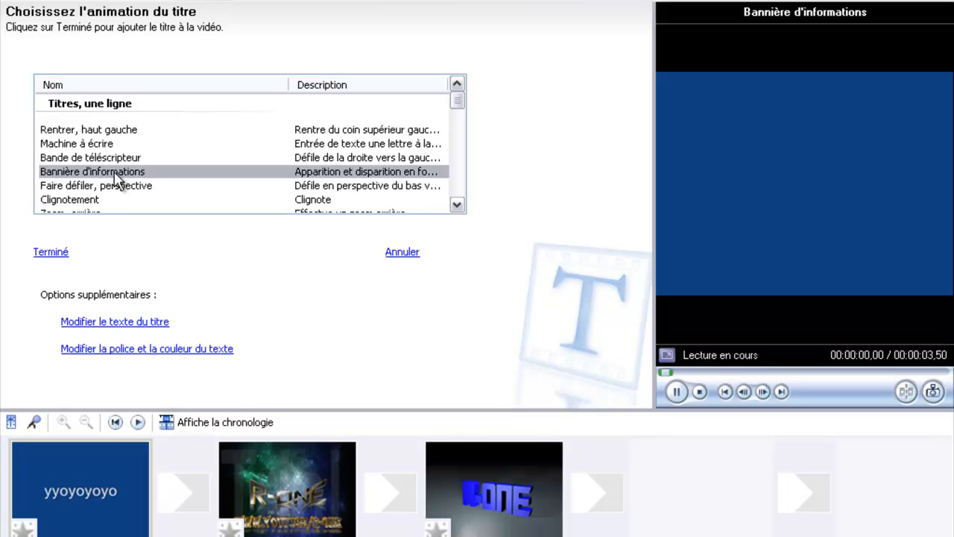
click(105, 145)
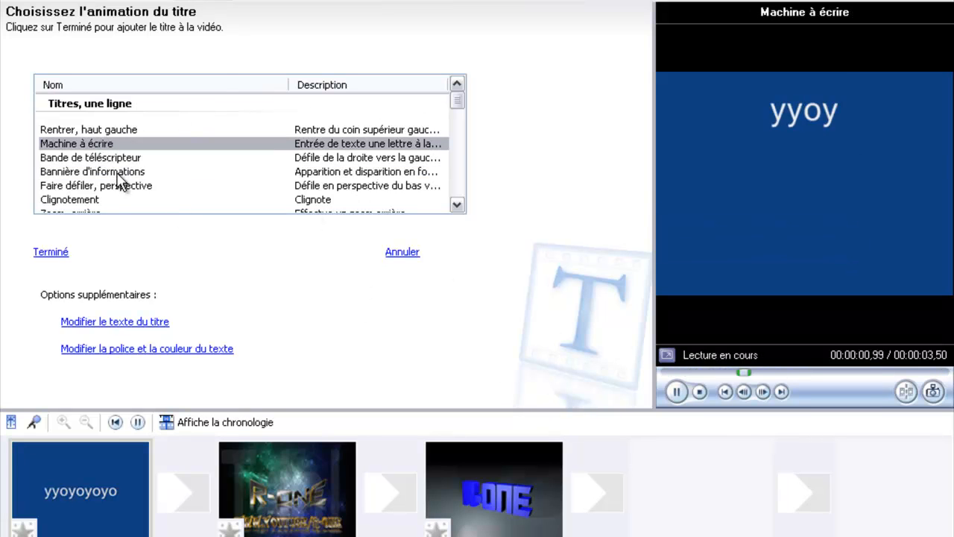
click(110, 176)
click(108, 186)
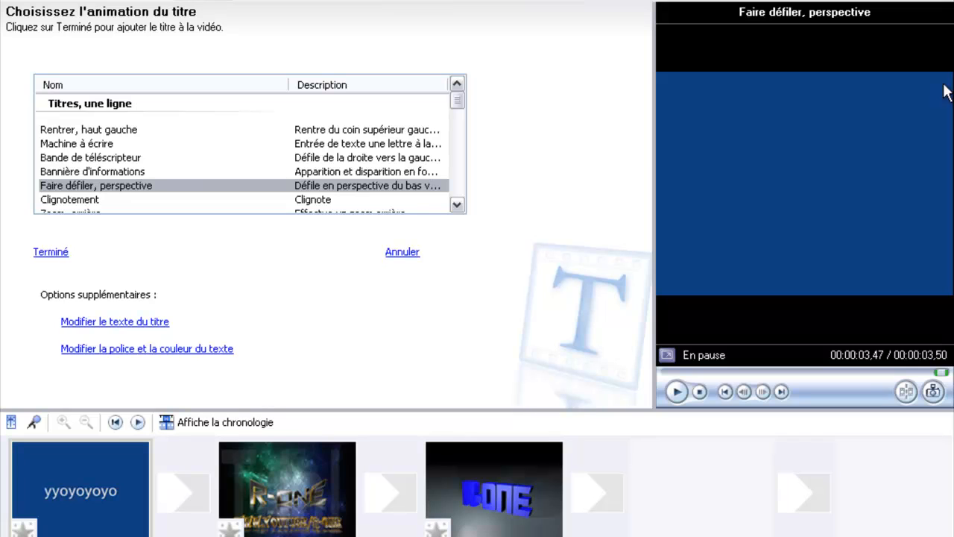
Set the title's font to Ninja Naruto
click(152, 350)
click(215, 98)
click(177, 101)
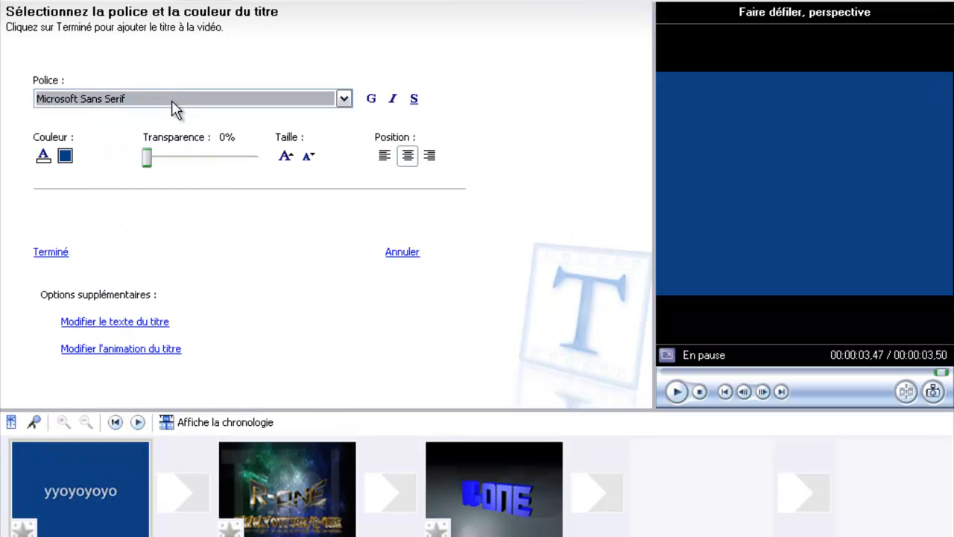
click(175, 104)
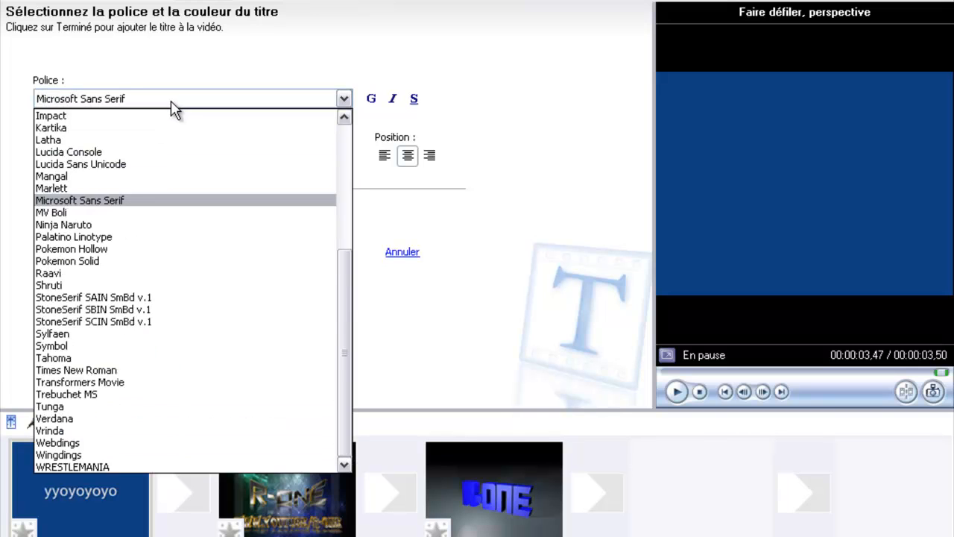
click(133, 224)
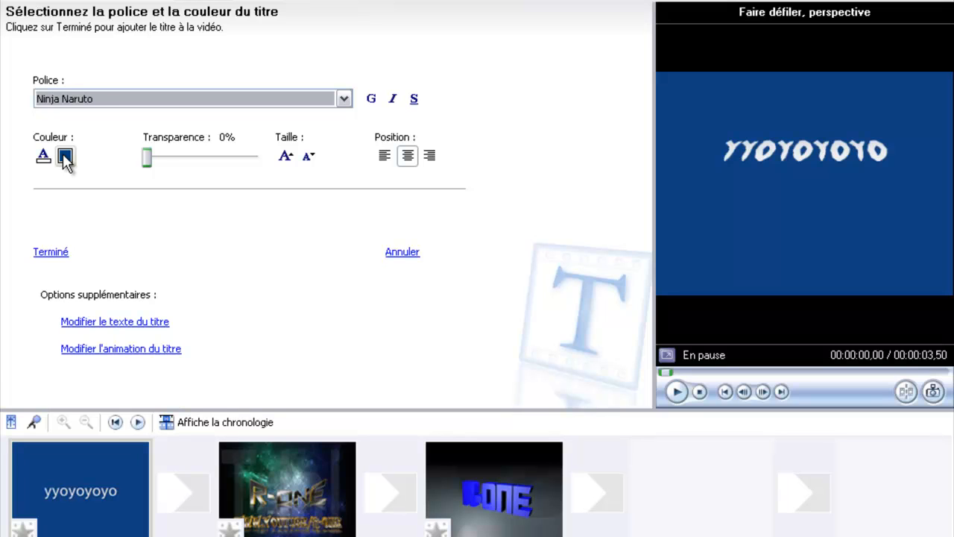
Set the title's background color to light pink
click(65, 157)
click(197, 0)
click(65, 157)
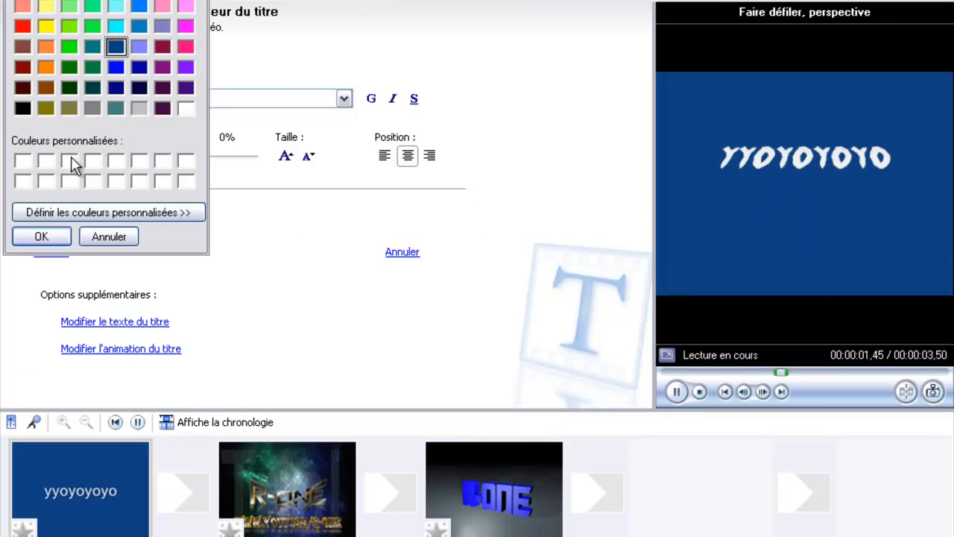
click(186, 7)
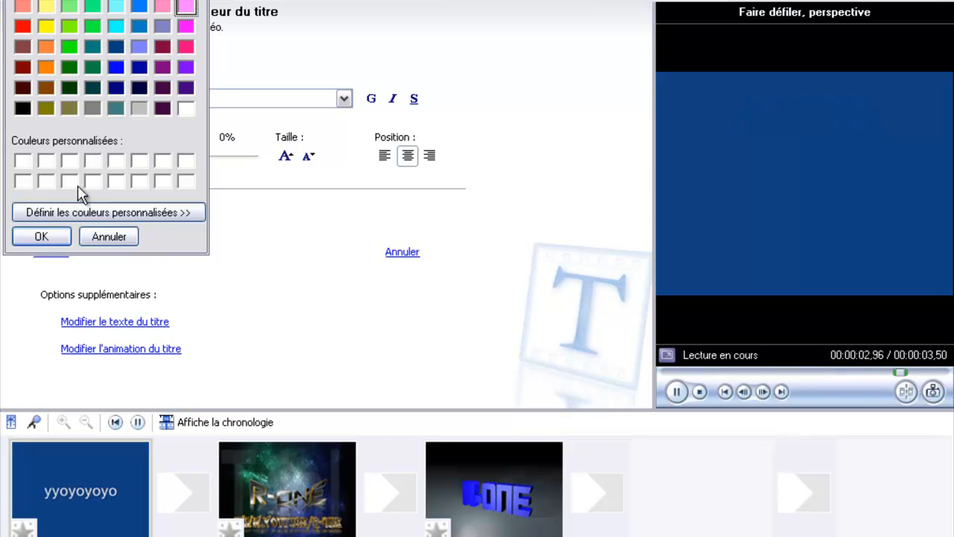
click(51, 237)
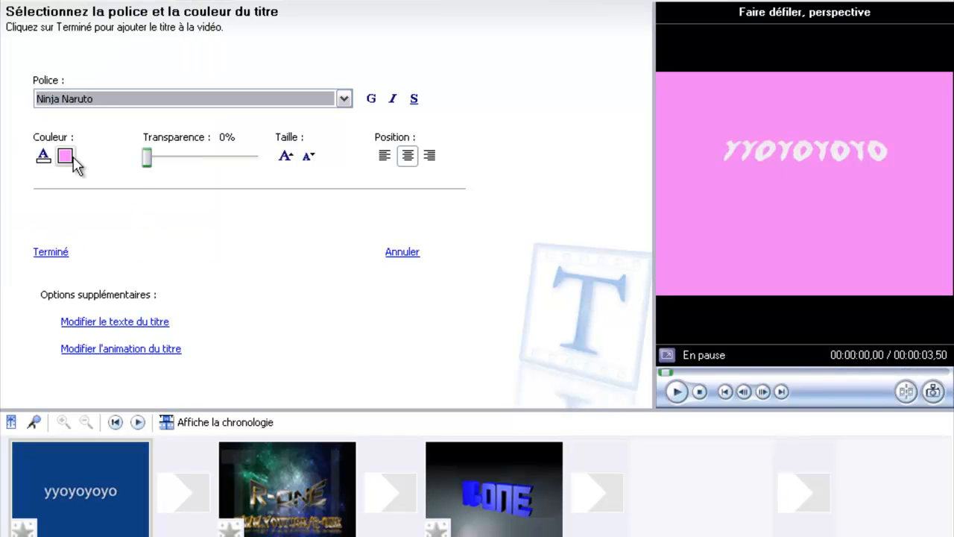
Set the title's text color to hot pink
click(41, 159)
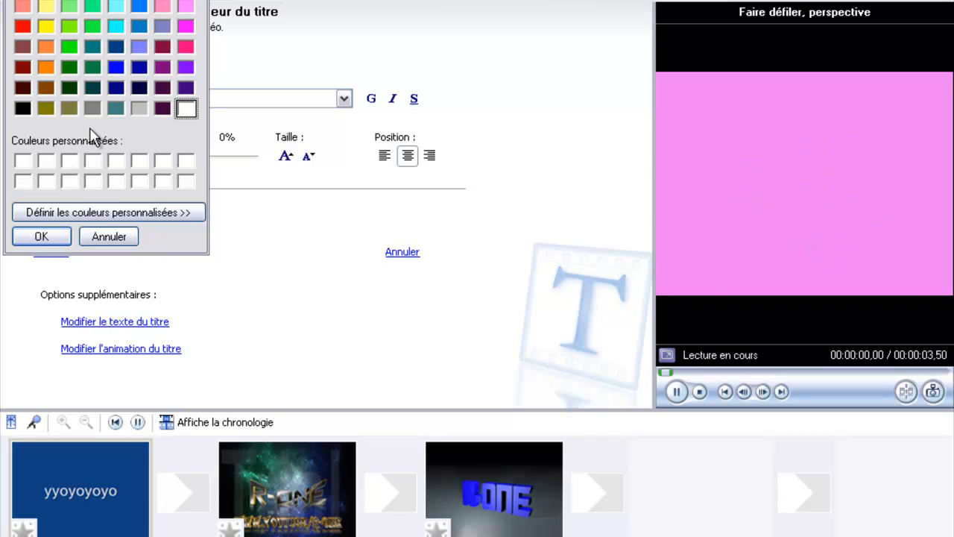
click(185, 46)
click(53, 240)
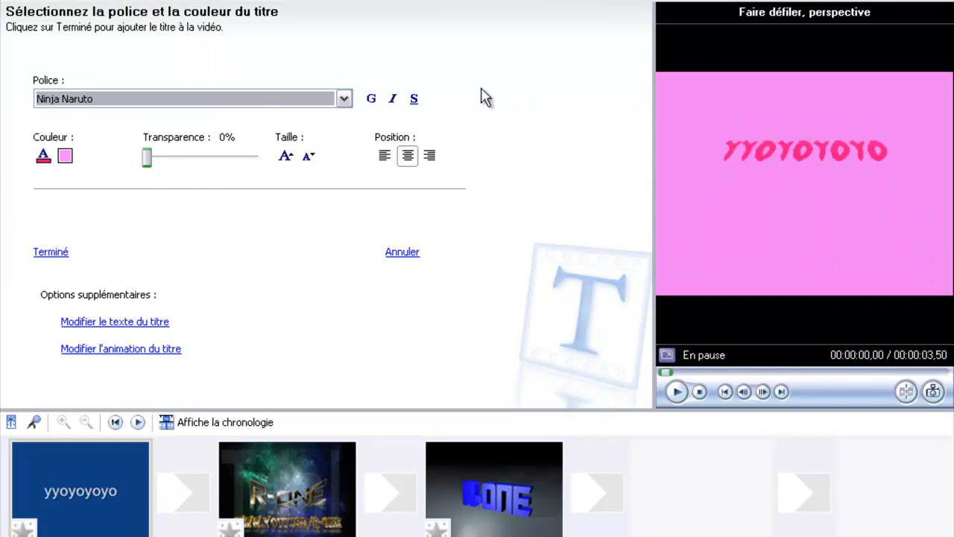
Try 90% transparency on the title text, restore it to 0%, and make the text slightly larger
drag(147, 158, 284, 160)
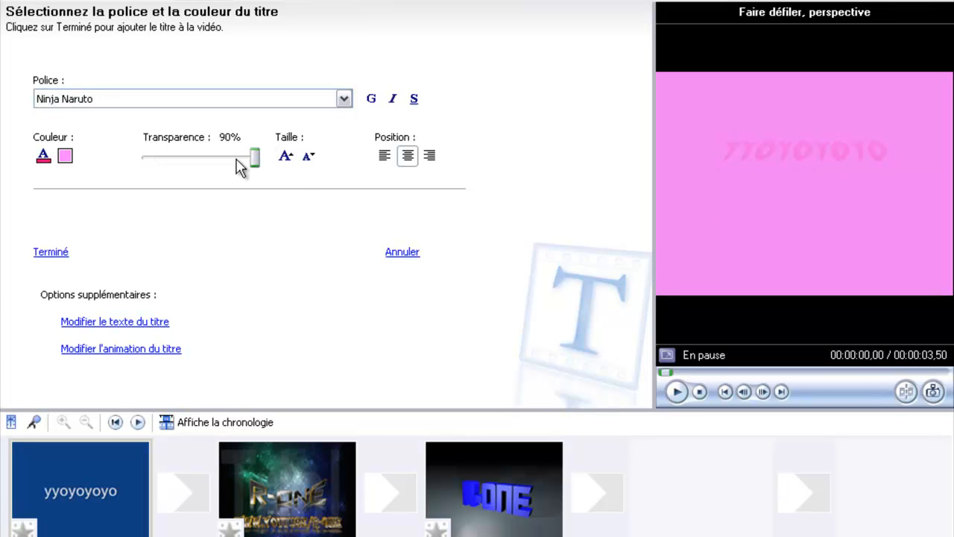
drag(249, 163, 147, 162)
click(287, 161)
click(287, 161)
click(287, 161)
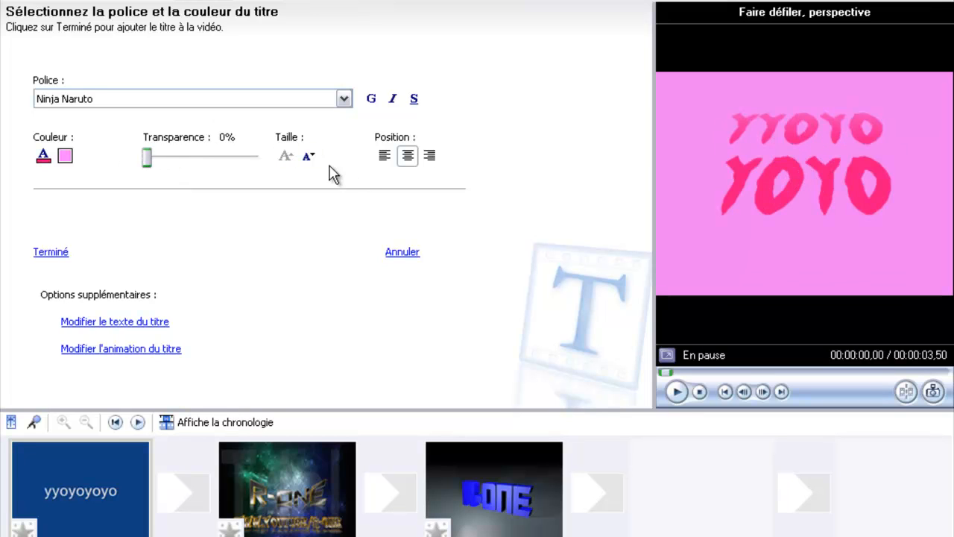
click(312, 164)
click(312, 164)
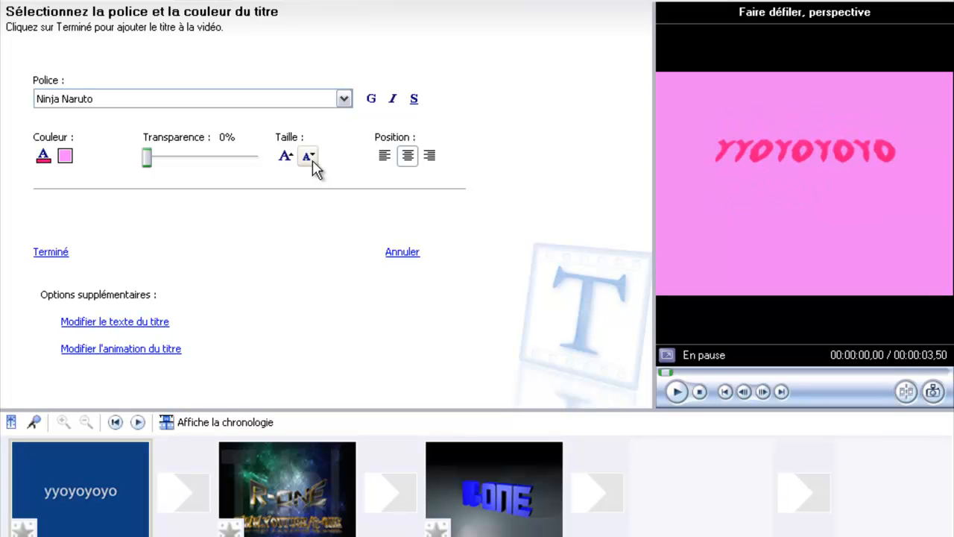
Keep the title text centered, make it bold, italic and underlined, and apply the title changes
click(429, 158)
click(406, 156)
click(410, 101)
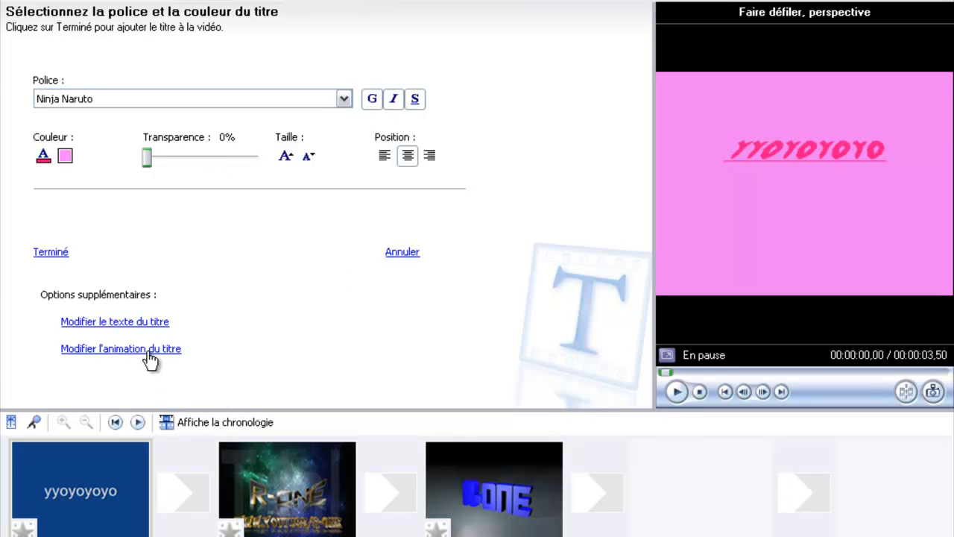
click(58, 252)
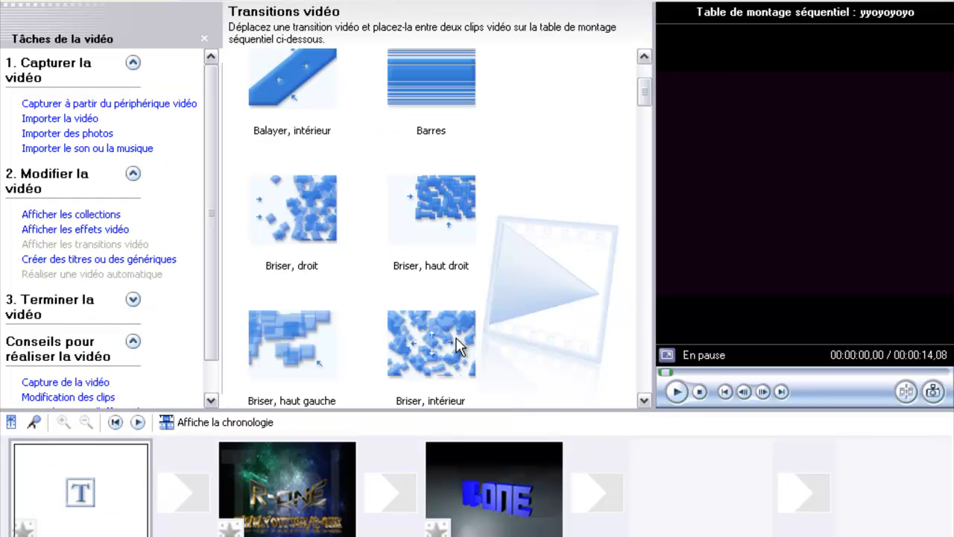
Play the edited title from the storyboard, stop playback, and return to the timeline view
click(676, 392)
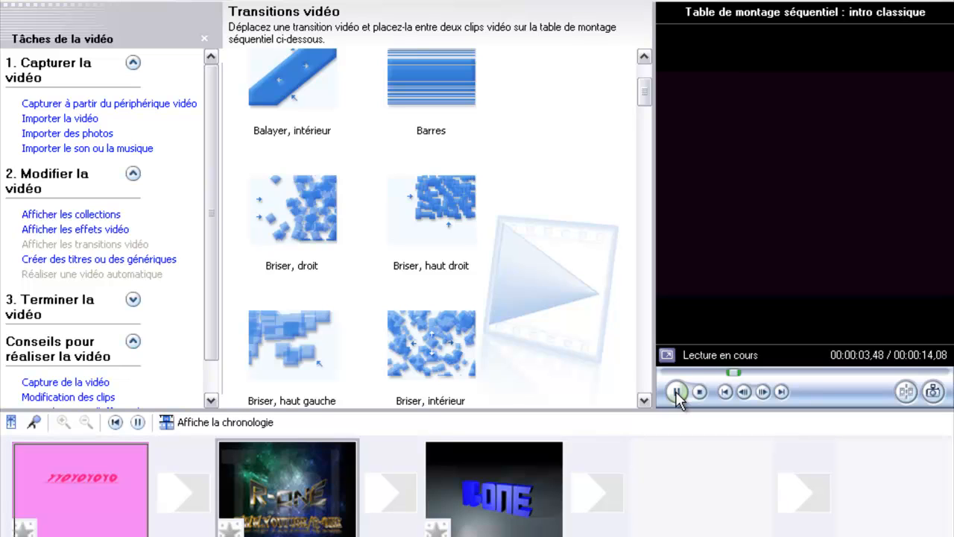
click(676, 392)
click(699, 391)
click(250, 425)
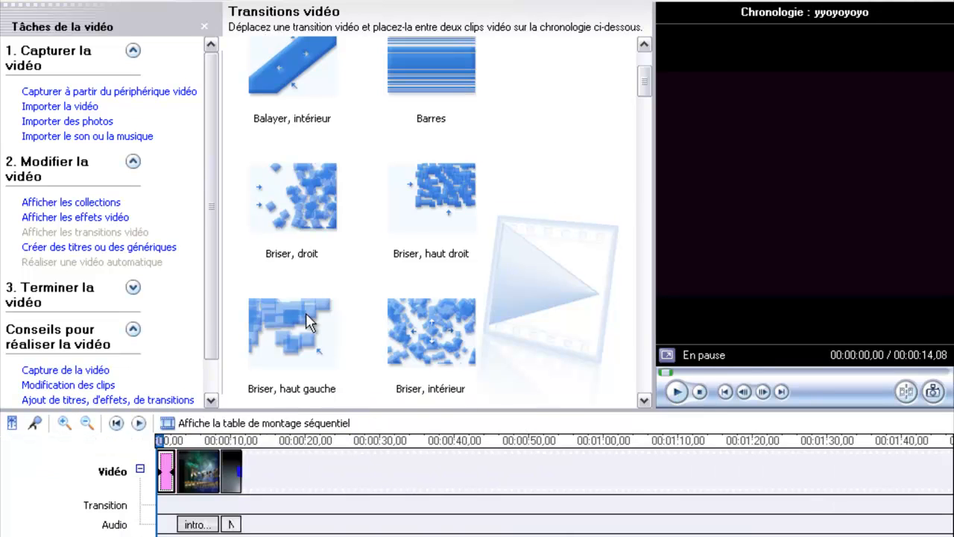
Review the video effects and the title placement options, cancel adding a title, and return to the collections
click(212, 401)
scroll(216, 358, up, 2)
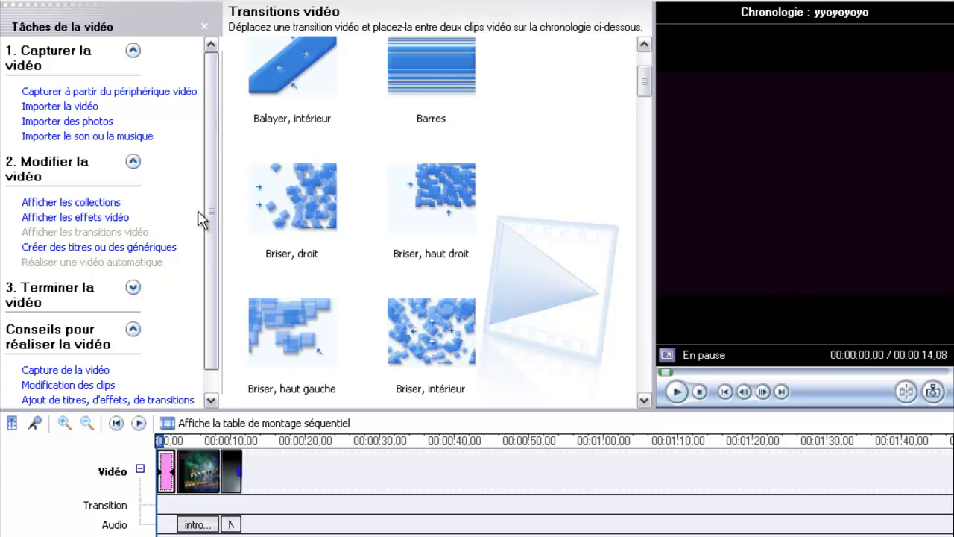
click(78, 218)
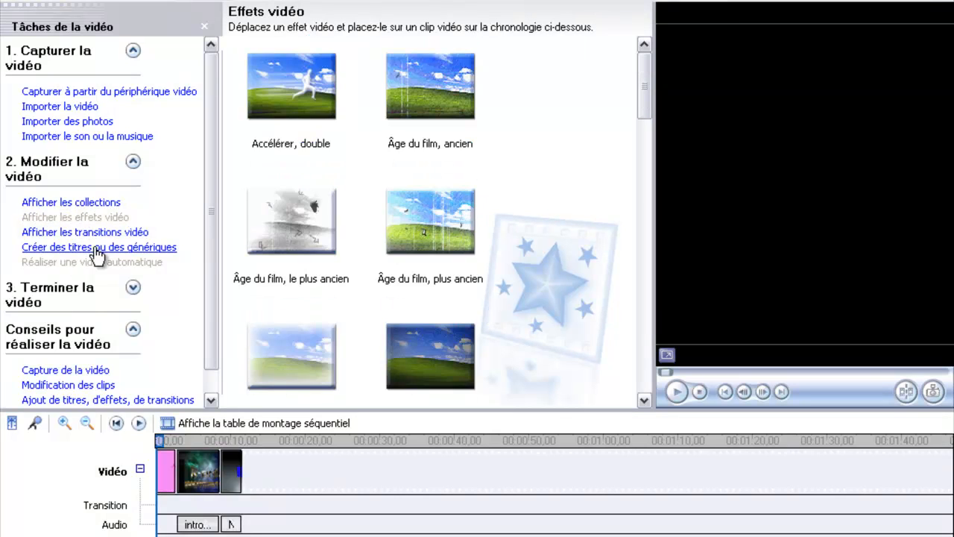
click(94, 248)
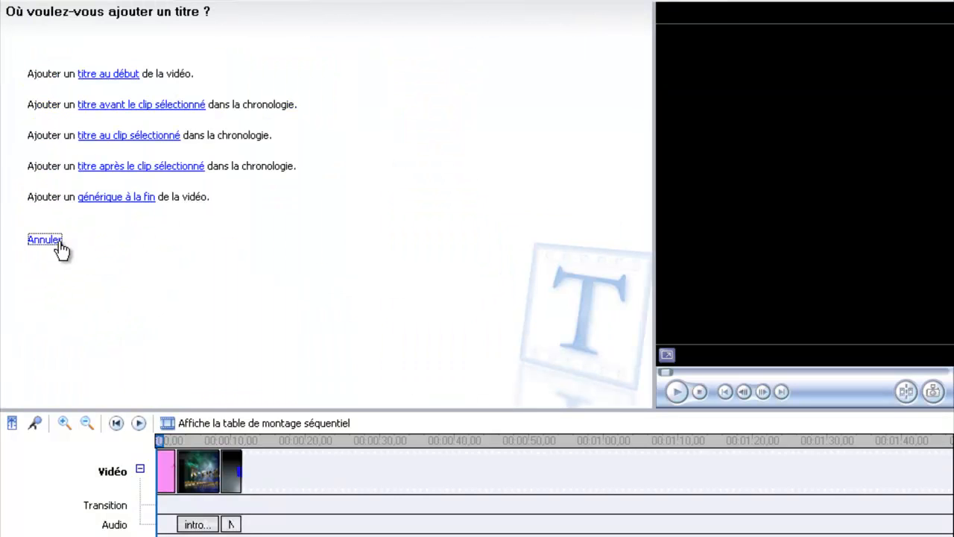
click(58, 242)
click(76, 209)
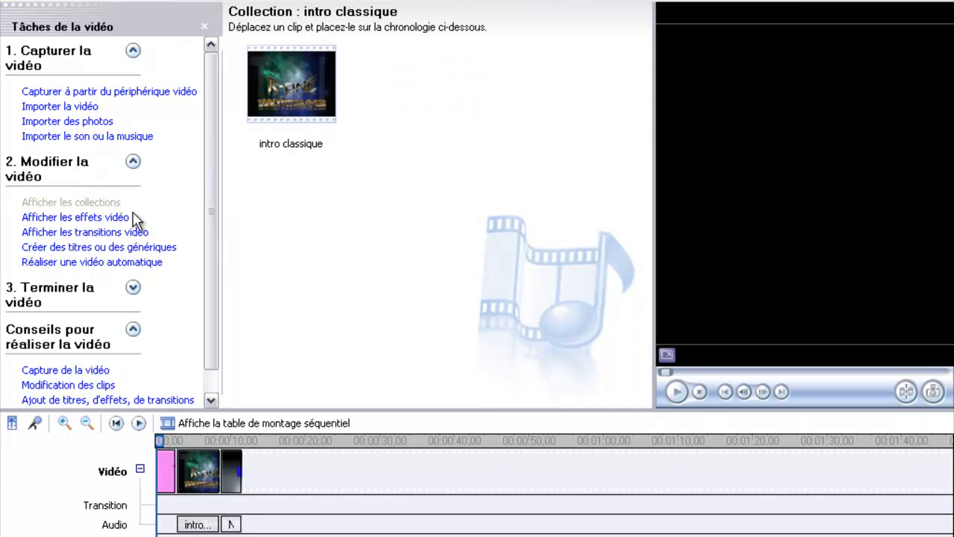
drag(576, 122, 438, 382)
drag(419, 217, 663, 372)
drag(563, 360, 651, 378)
Show the intro classique clip from the collection, select it on the timeline, and move the playhead to about 6 seconds
click(307, 99)
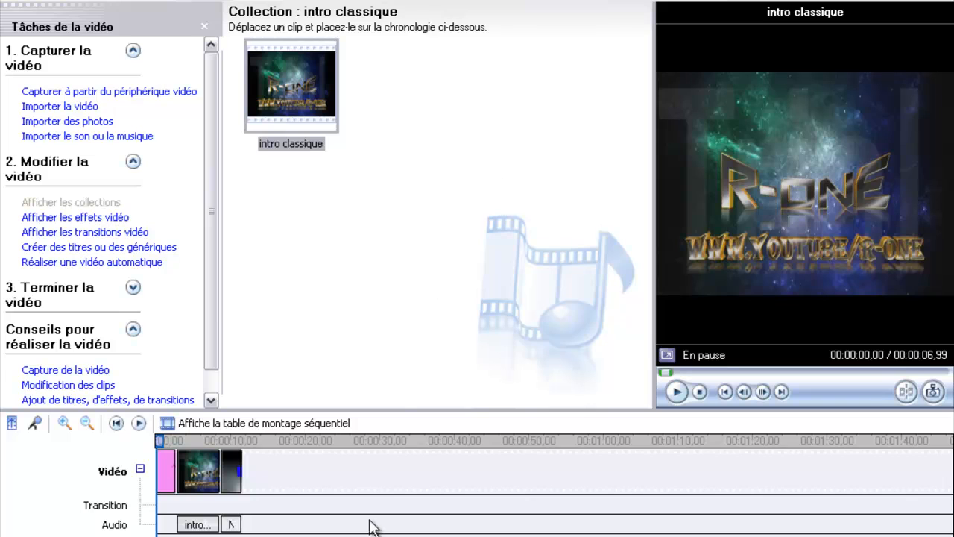
click(200, 466)
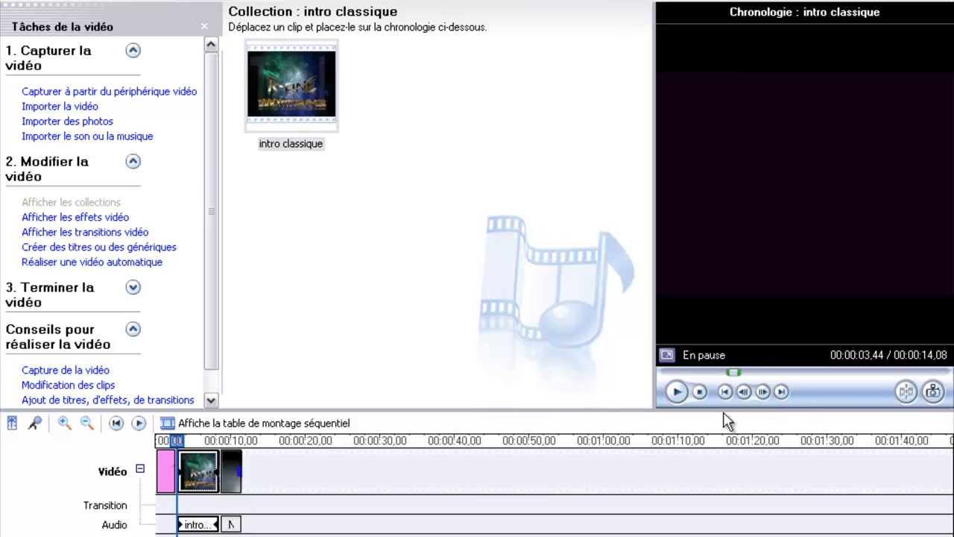
drag(181, 443, 199, 438)
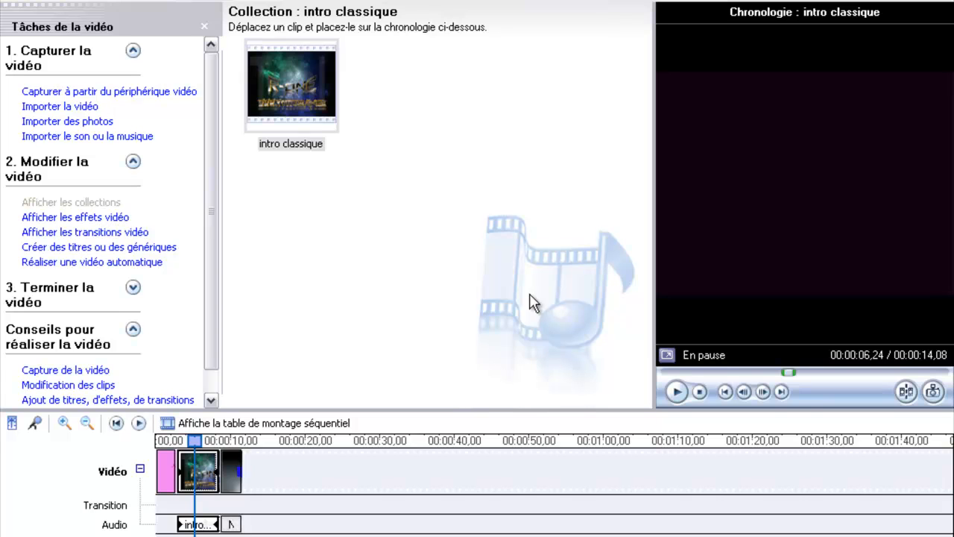
drag(395, 152, 632, 352)
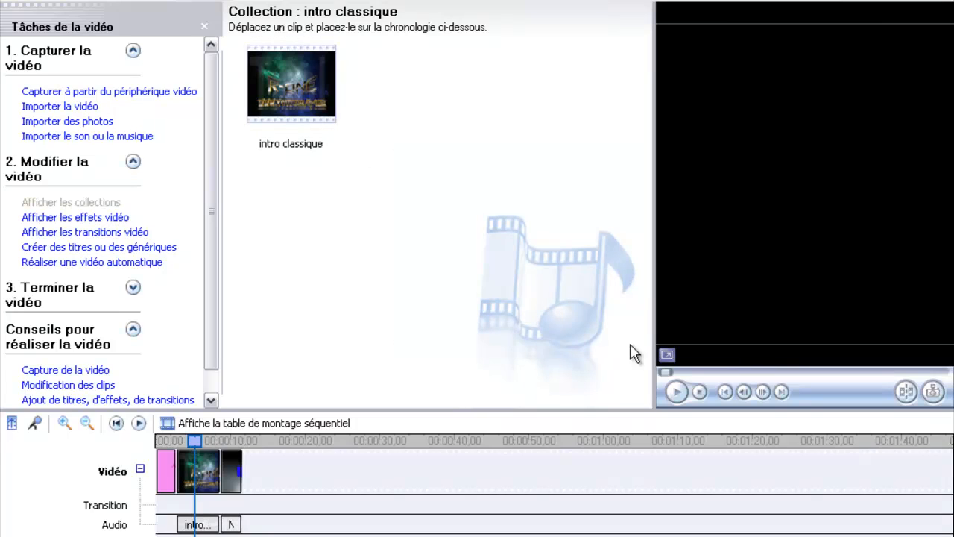
drag(450, 201, 638, 365)
drag(430, 188, 421, 206)
drag(465, 184, 650, 379)
mouse_move(650, 380)
mouse_down()
mouse_move(519, 287)
mouse_move(425, 177)
mouse_move(611, 372)
mouse_move(654, 354)
mouse_move(639, 376)
mouse_move(404, 187)
mouse_move(633, 336)
mouse_move(660, 378)
mouse_up()
drag(466, 198, 431, 163)
drag(426, 160, 634, 365)
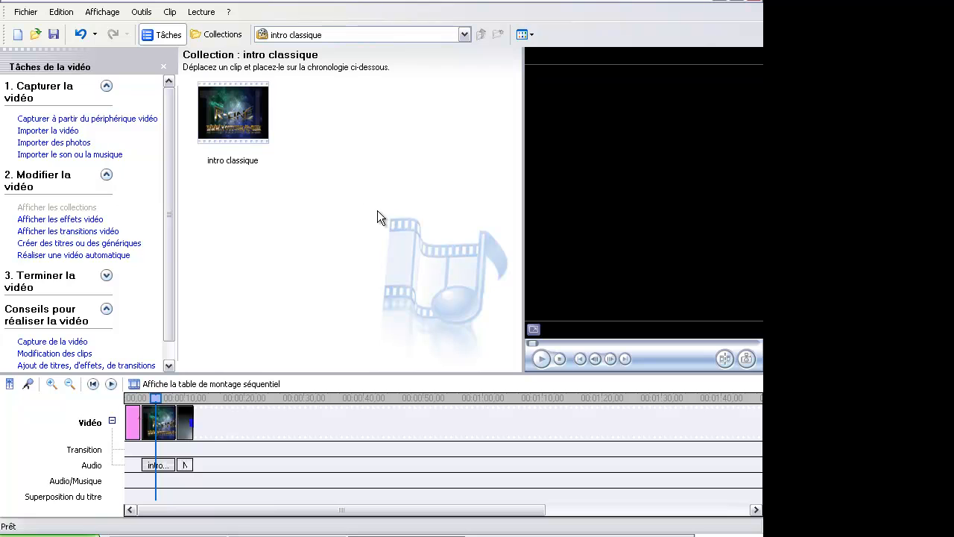
drag(381, 217, 508, 334)
Move the playhead back to the start of the timeline
click(163, 397)
drag(162, 398, 127, 398)
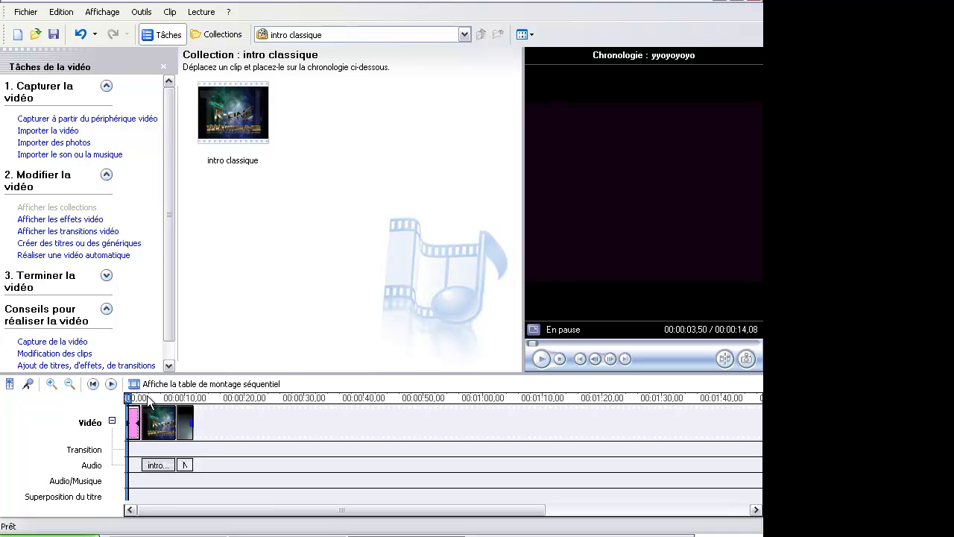
drag(336, 199, 516, 356)
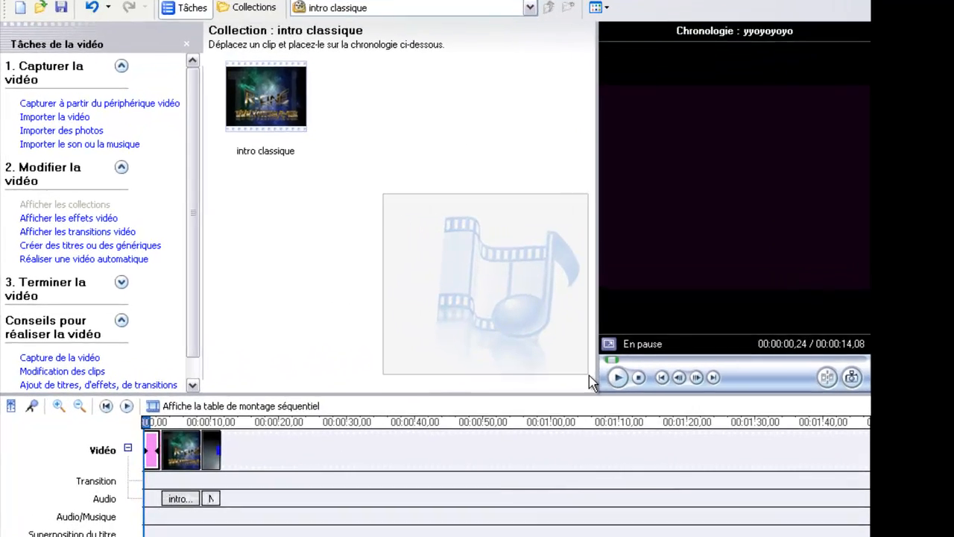
drag(589, 376, 386, 176)
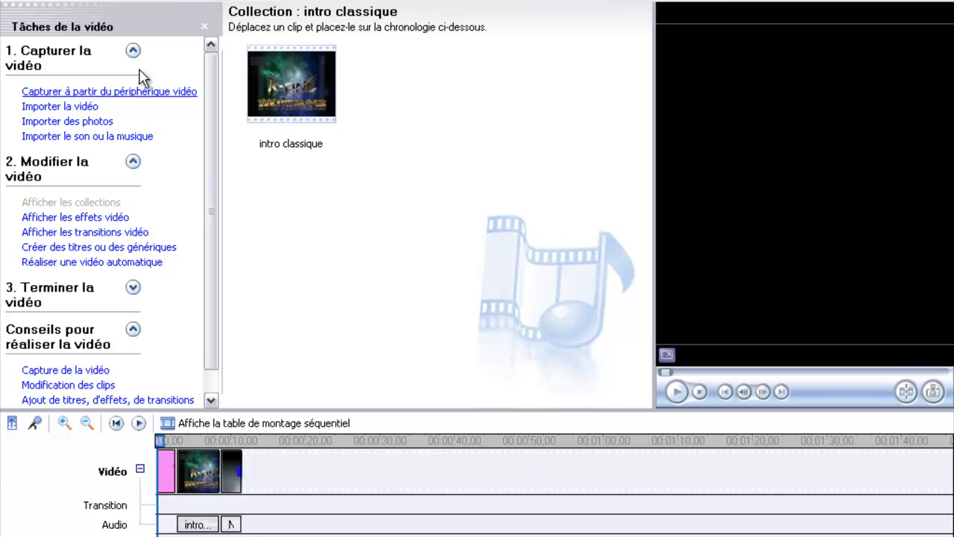
drag(493, 75, 234, 139)
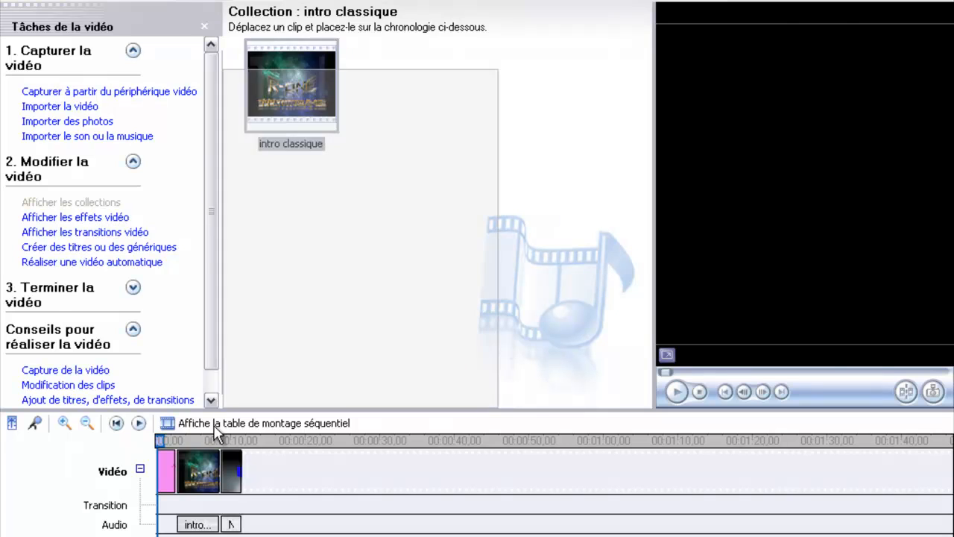
Start saving the video to the computer as SansTitre in Mes vidéos at the recommended quality, and cancel the save while it runs
click(80, 0)
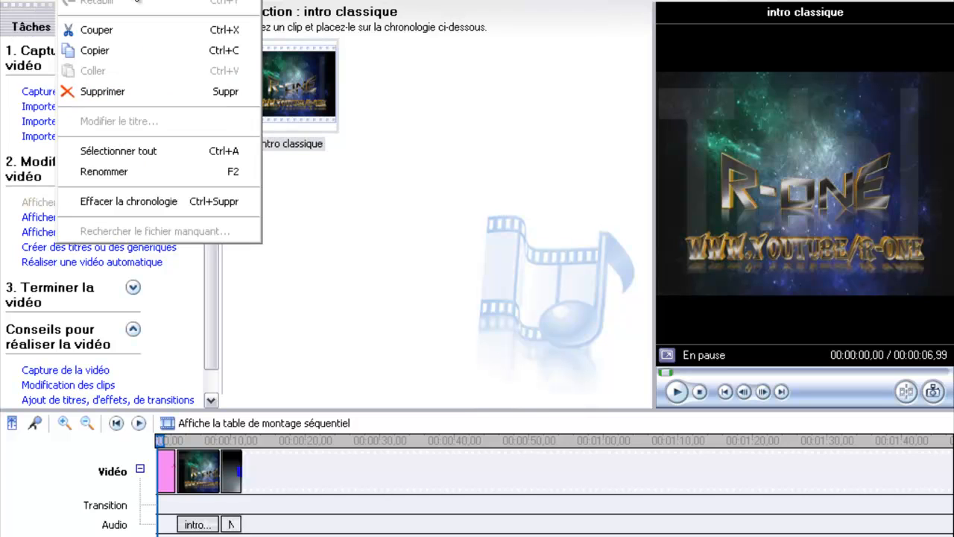
mouse_move(34, 0)
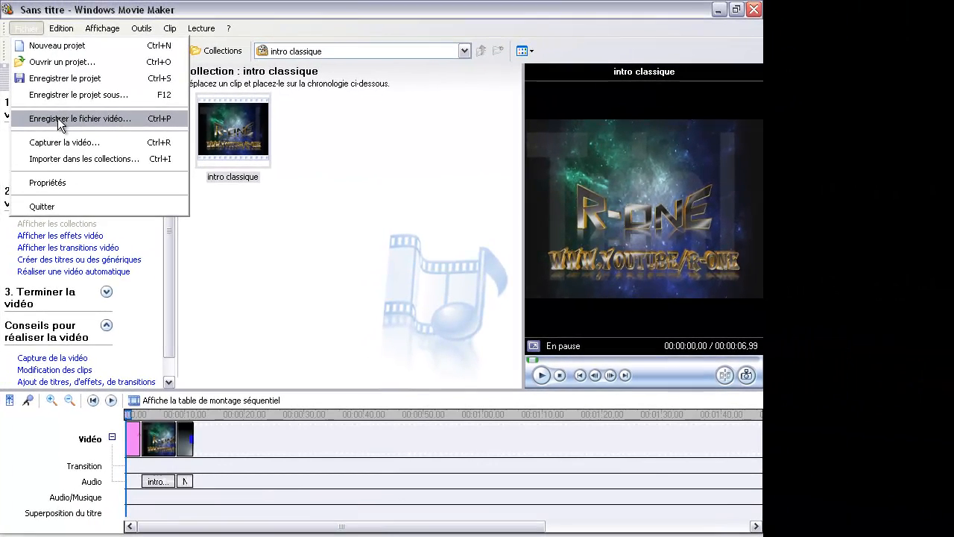
click(59, 120)
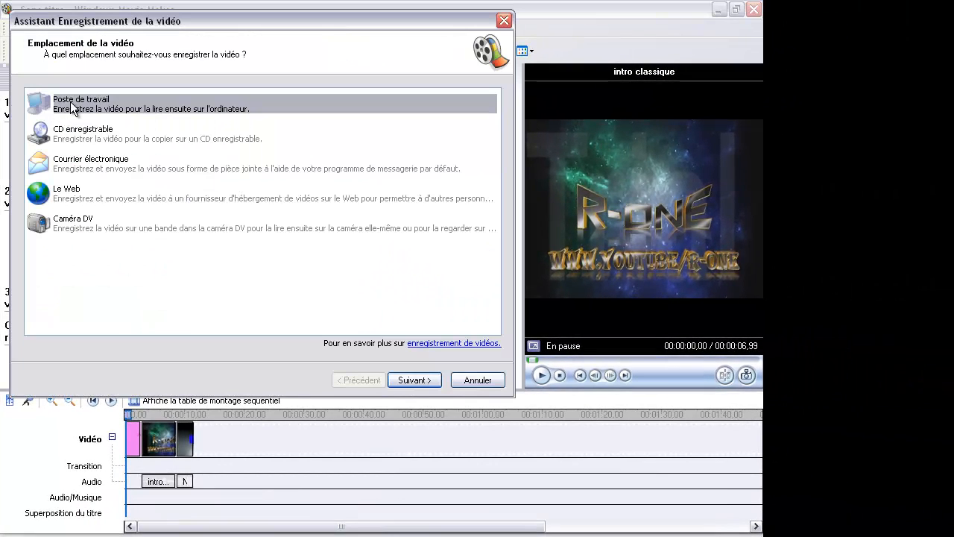
click(415, 380)
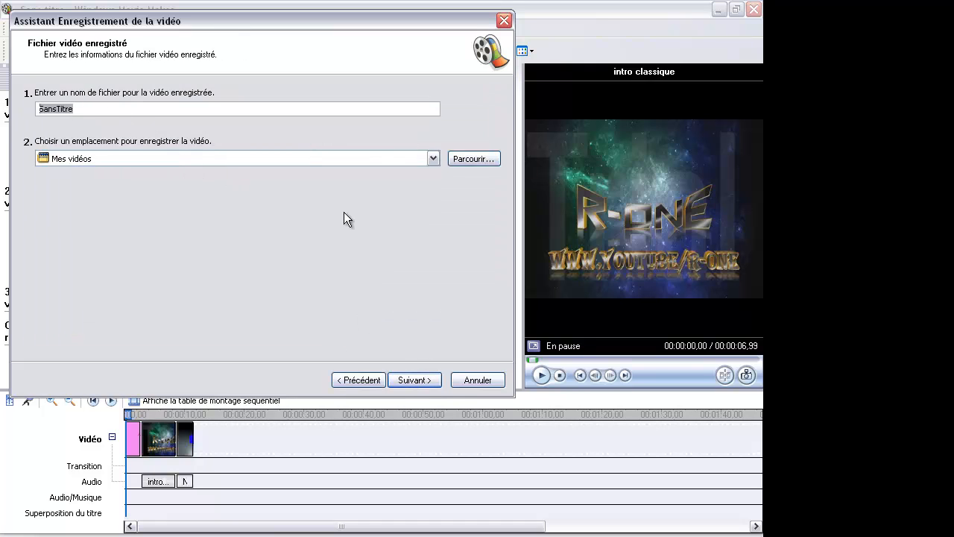
click(408, 380)
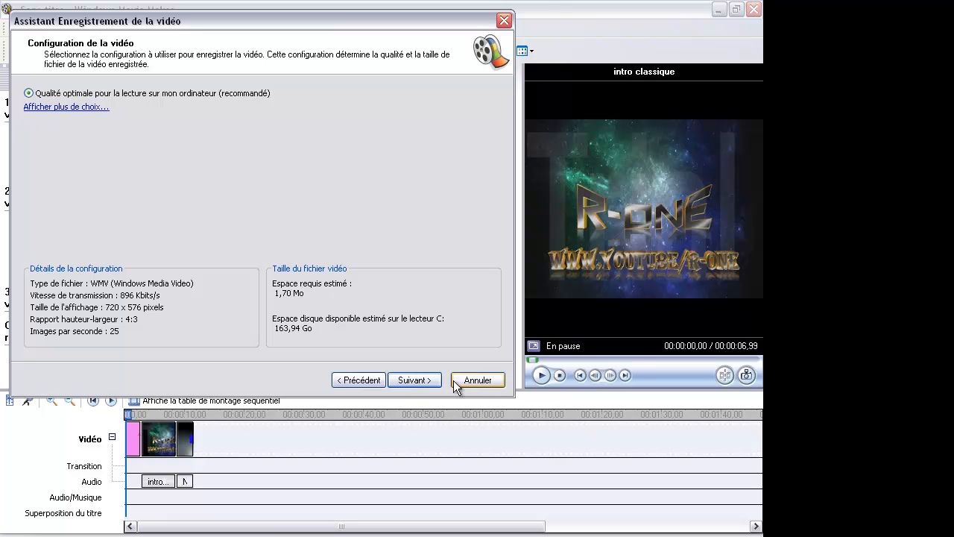
click(435, 379)
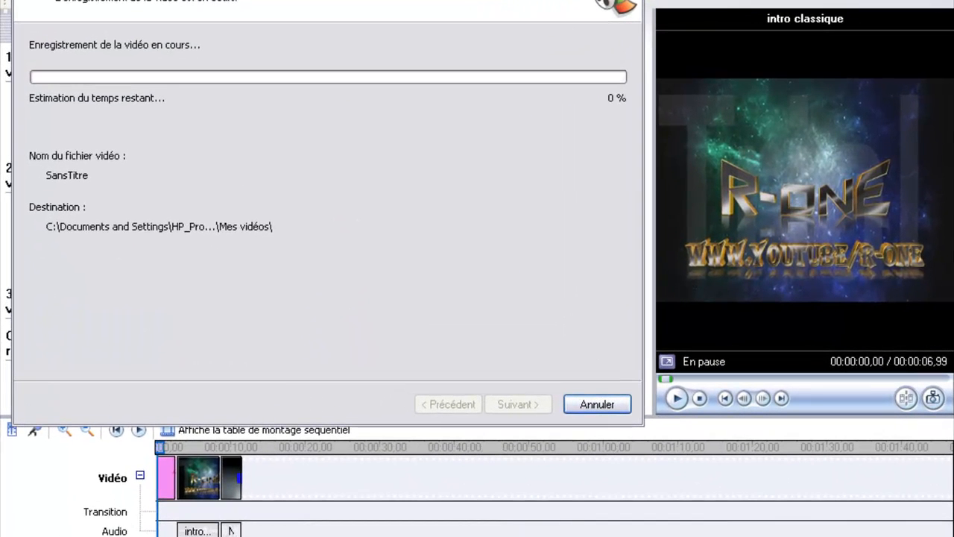
click(597, 404)
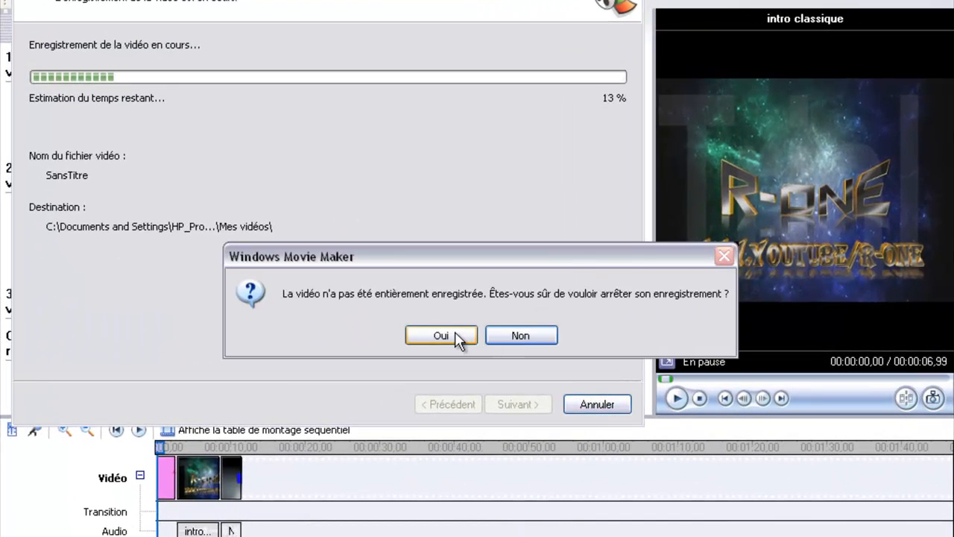
click(455, 333)
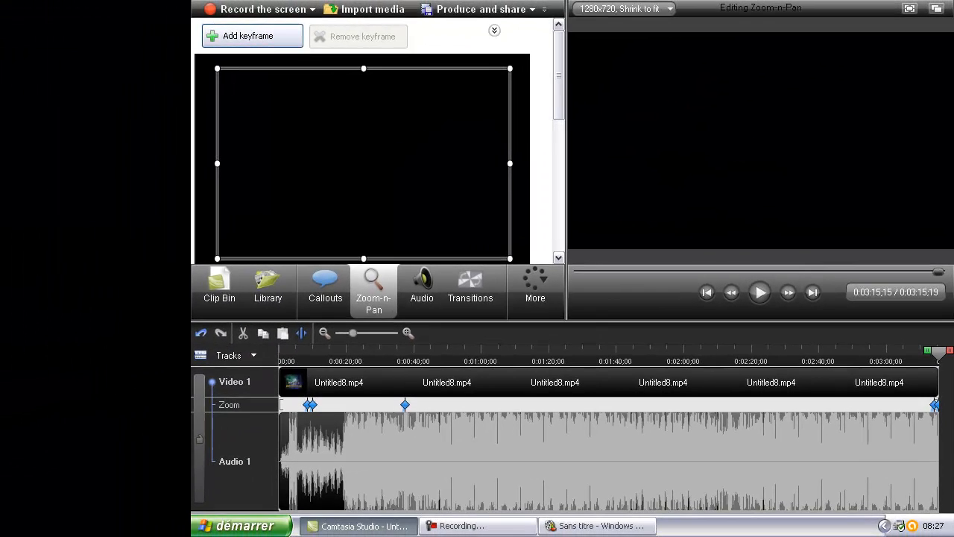
key(super+d)
drag(822, 115, 784, 179)
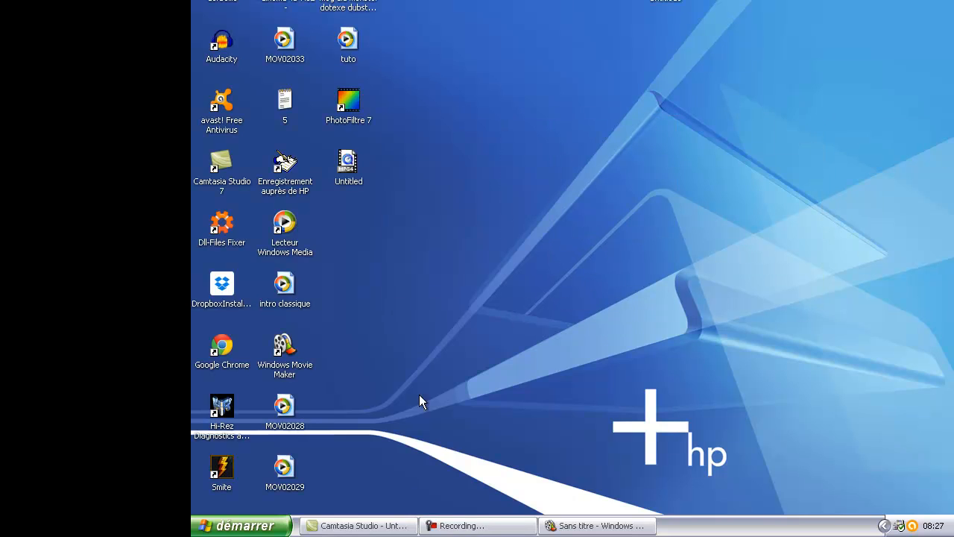
click(486, 525)
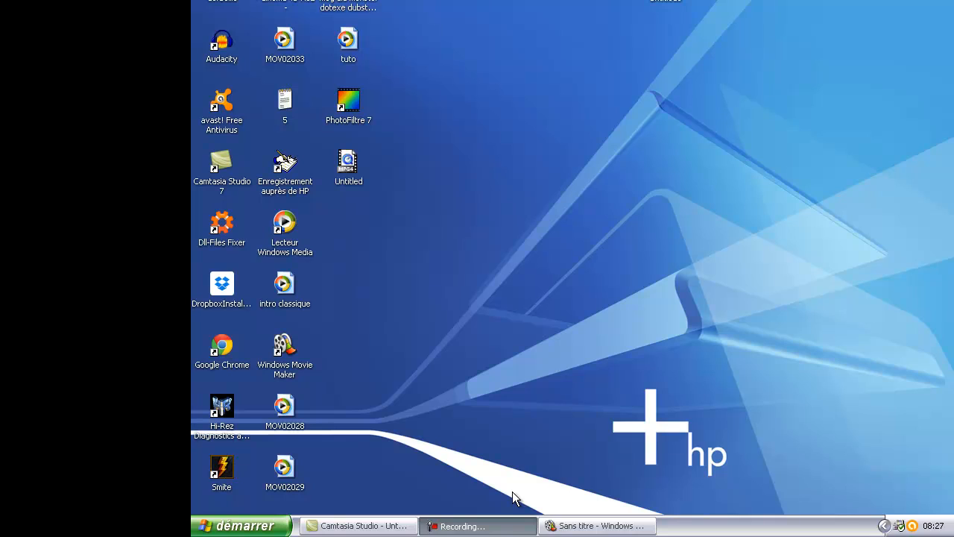